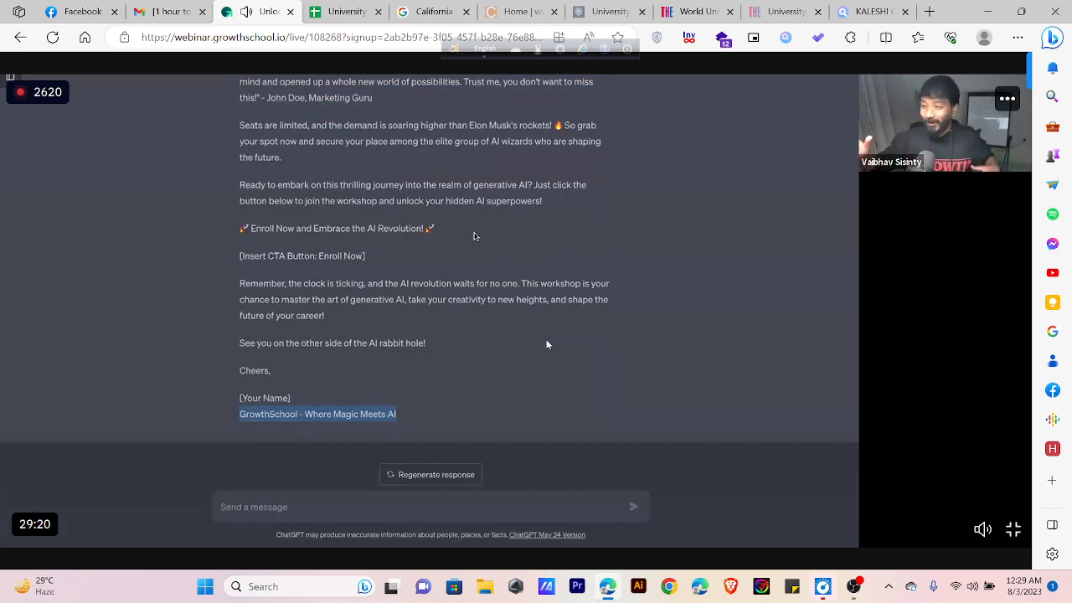
# - Leave the full-screen webinar video, send the rating "9.5/10" in the chat, and return the video to full screen
pyautogui.click(1013, 530)
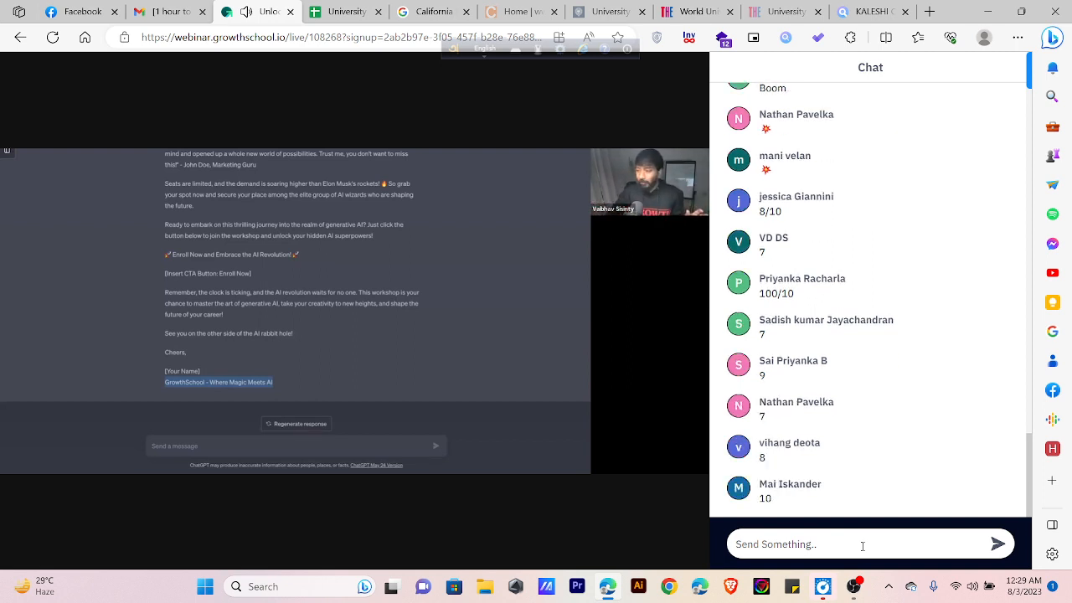
pyautogui.write('1')
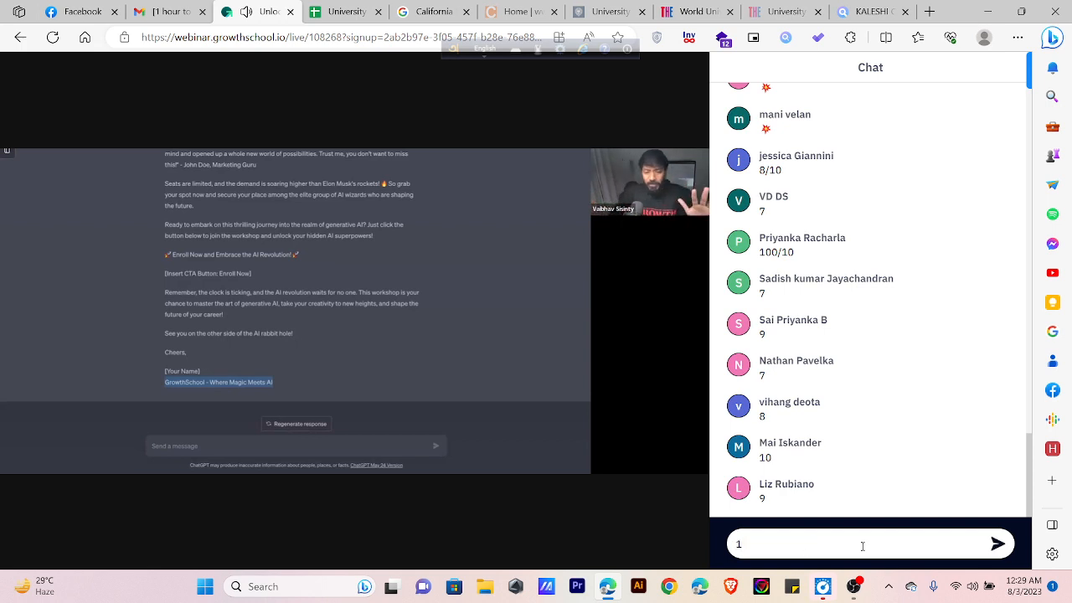
pyautogui.press('BackSpace')
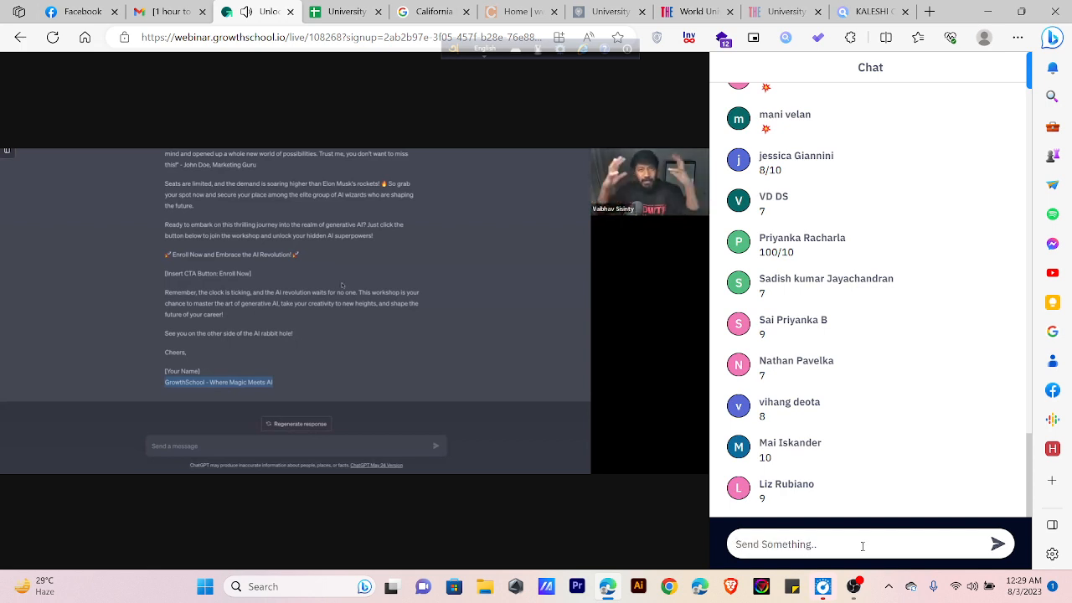
pyautogui.write('9.')
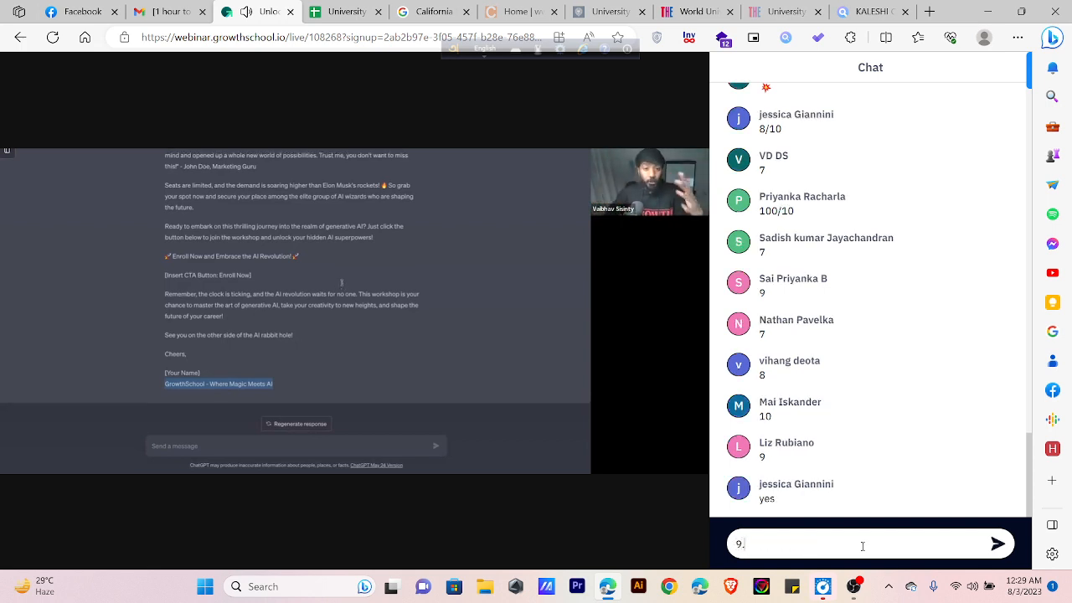
pyautogui.write('5/10')
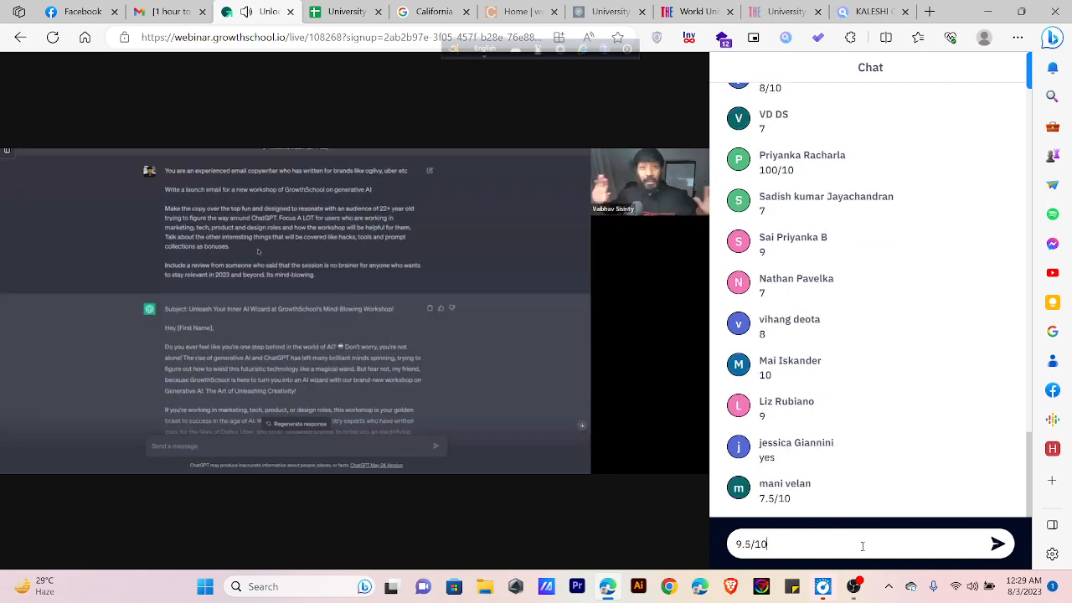
pyautogui.press('Return')
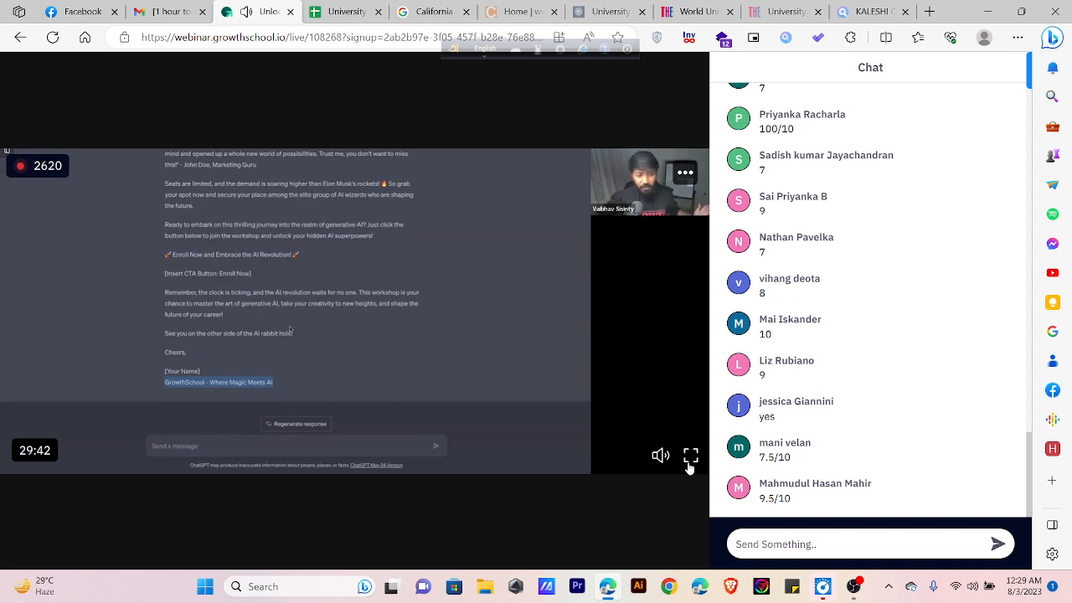
pyautogui.click(690, 459)
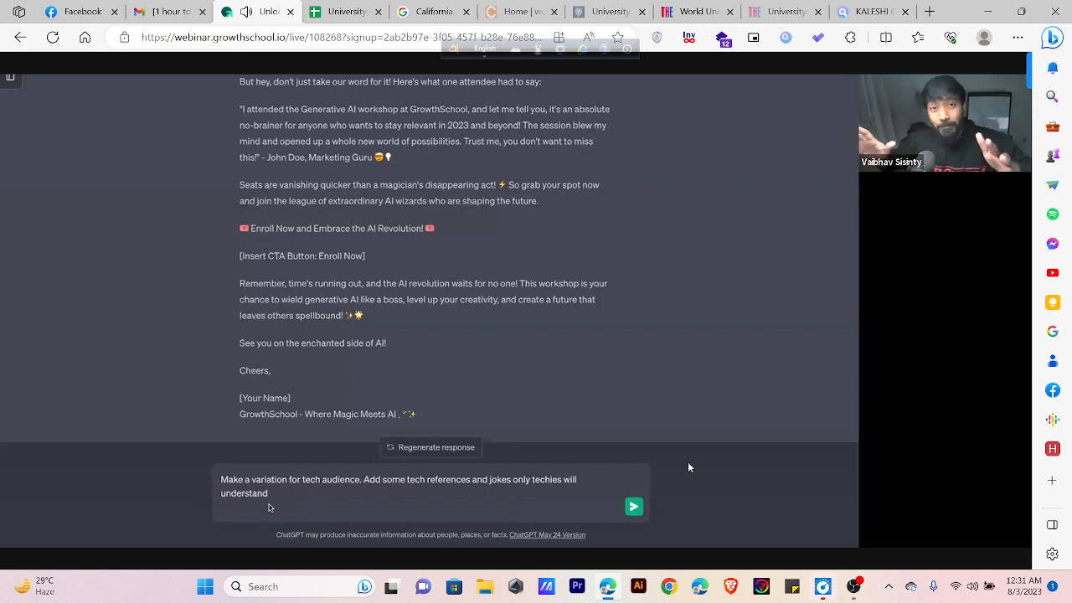
pyautogui.press('Return')
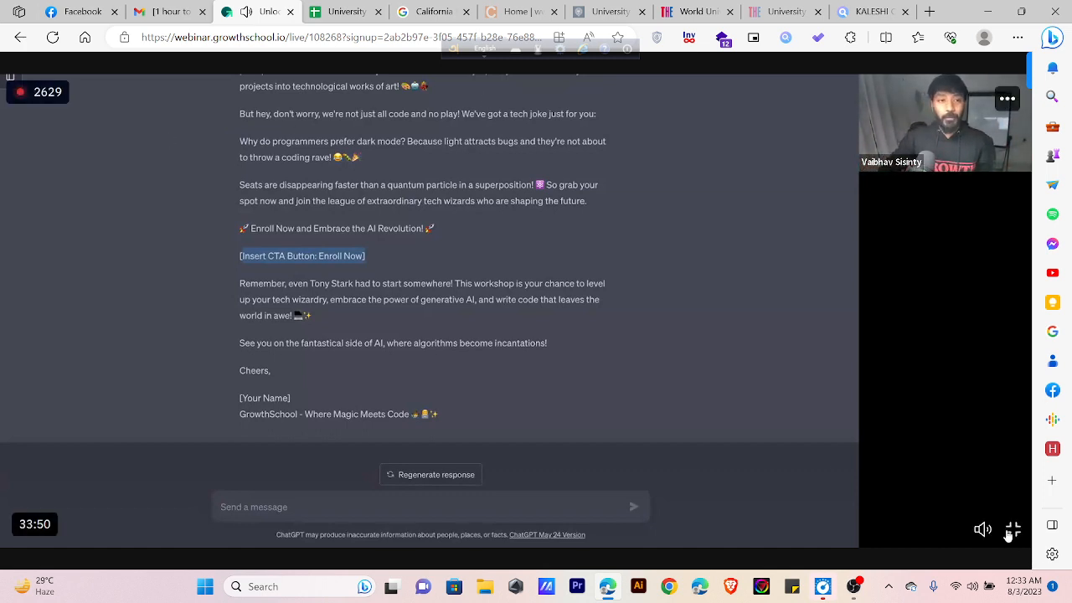
# - Exit the full-screen webinar video and answer "yes" in the chat
pyautogui.click(1011, 534)
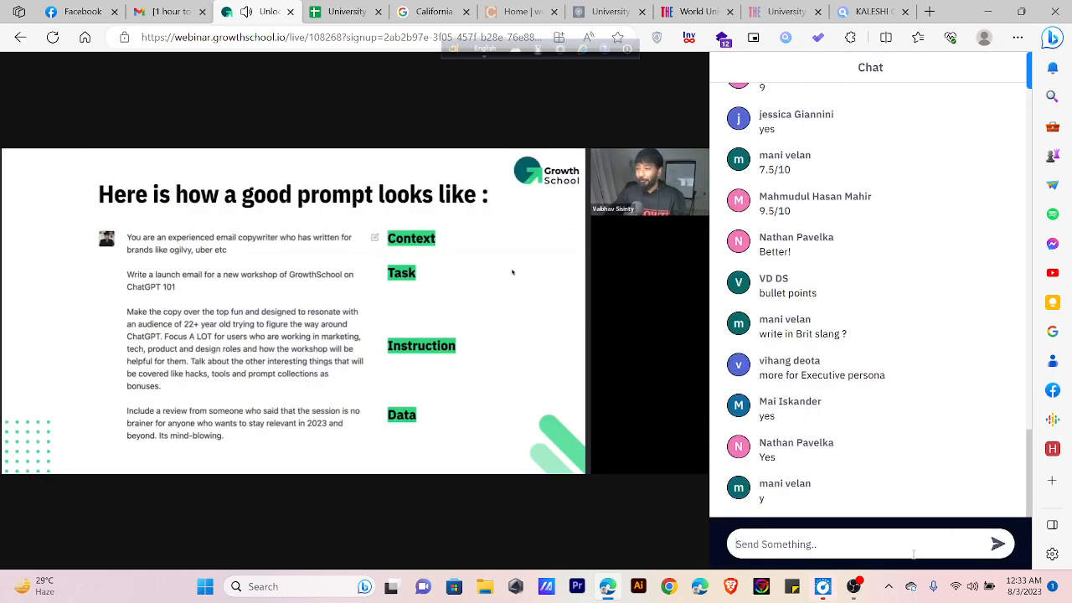
pyautogui.write('yr')
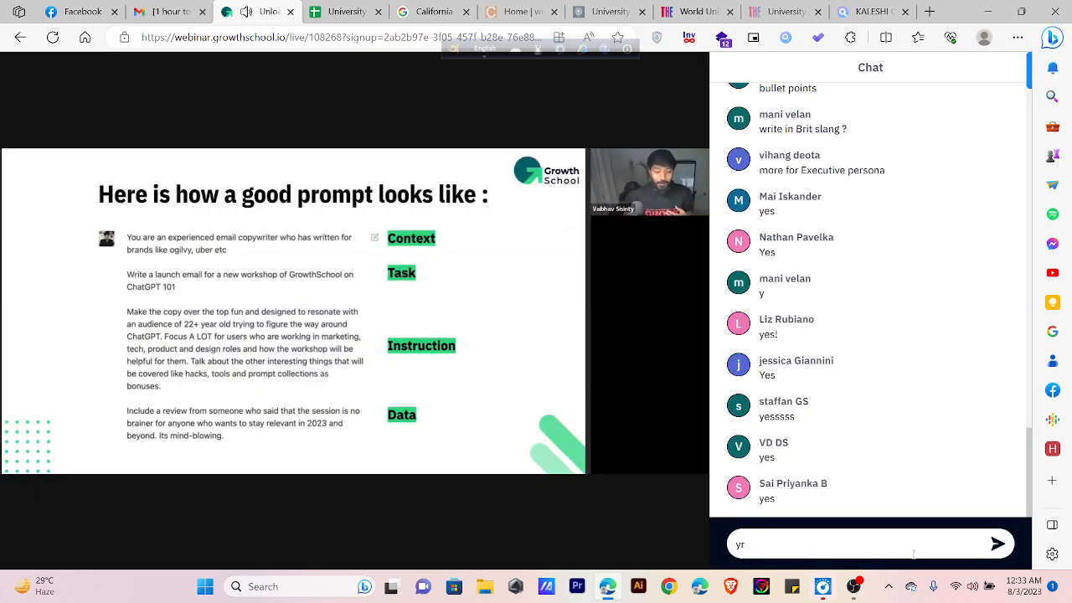
pyautogui.write('es')
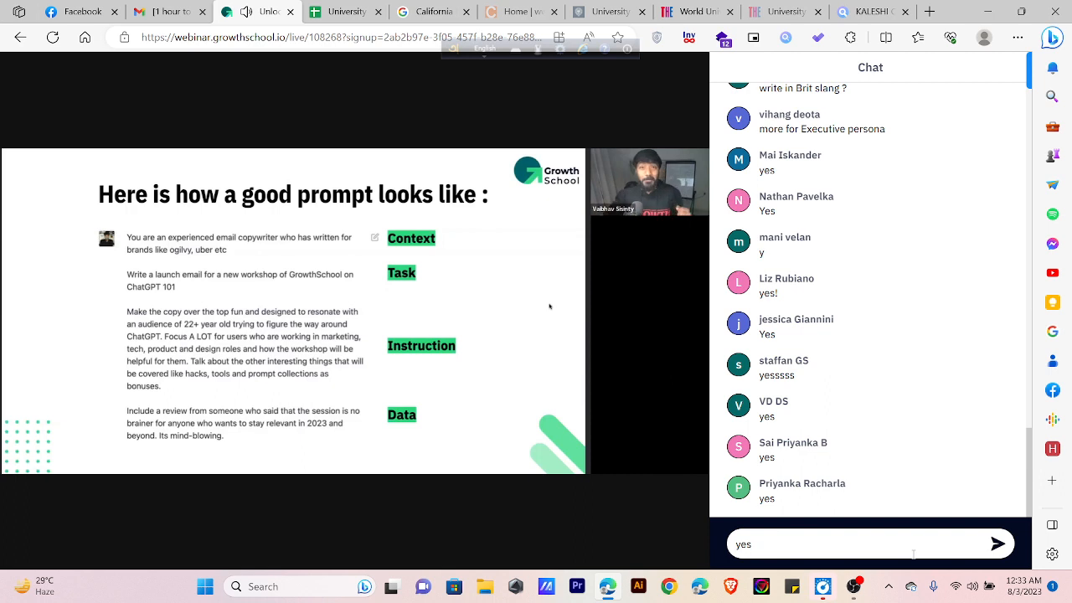
pyautogui.press('Return')
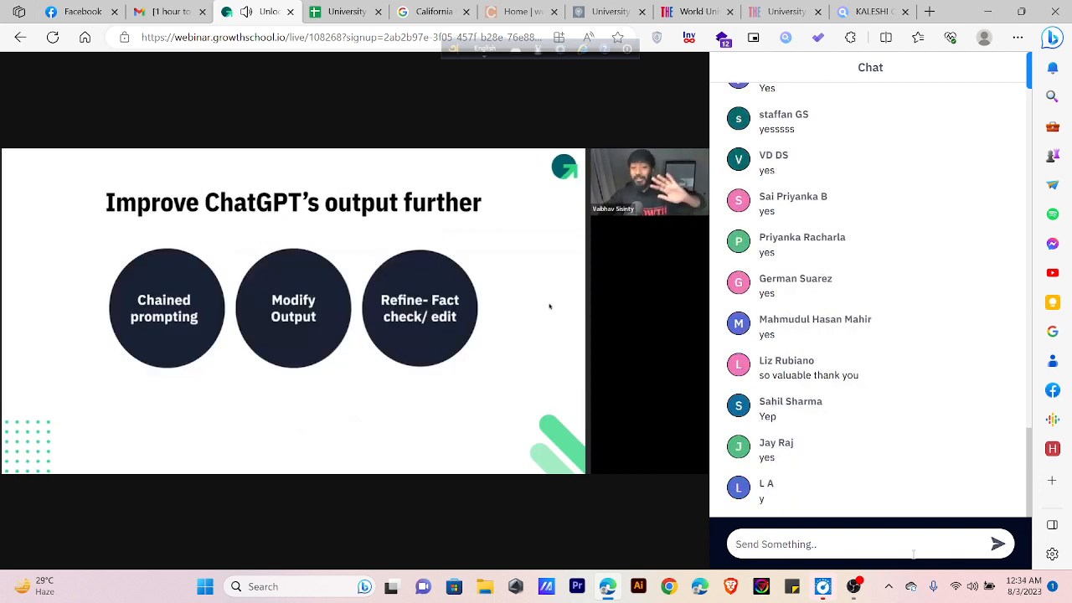
# - Post six more separate "yes" messages in the webinar chat and return the video to full screen
pyautogui.write('yes')
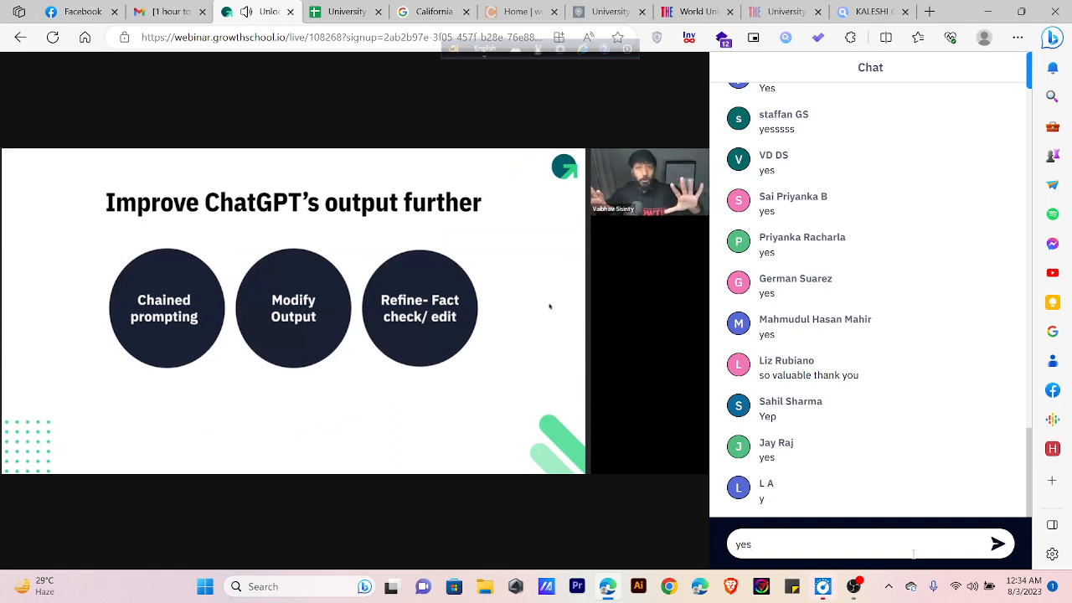
pyautogui.hotkey('ctrl', 'a')
pyautogui.hotkey('ctrl', 'x')
pyautogui.hotkey('ctrl', 'v')
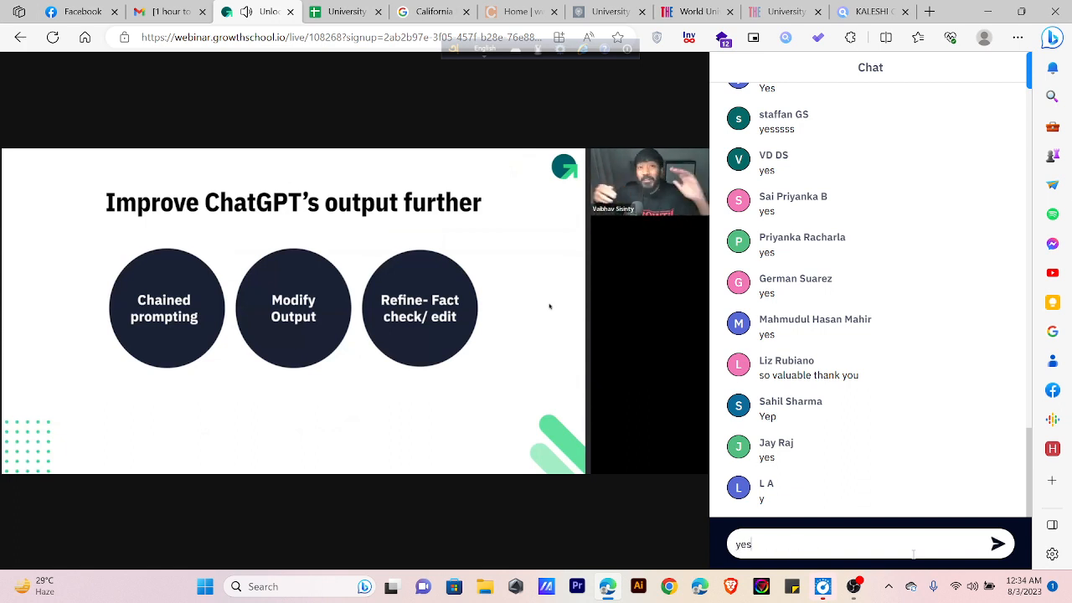
pyautogui.press('Return')
pyautogui.hotkey('ctrl', 'v')
pyautogui.press('Return')
pyautogui.hotkey('ctrl', 'v')
pyautogui.press('Return')
pyautogui.hotkey('ctrl', 'v')
pyautogui.press('Return')
pyautogui.hotkey('ctrl', 'v')
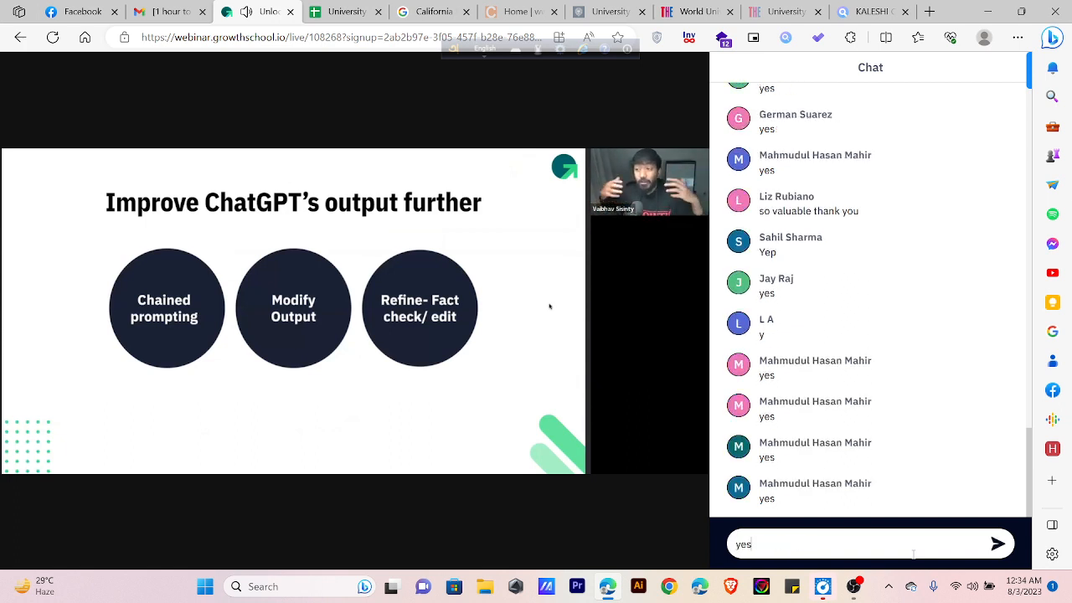
pyautogui.press('Return')
pyautogui.hotkey('ctrl', 'v')
pyautogui.press('Return')
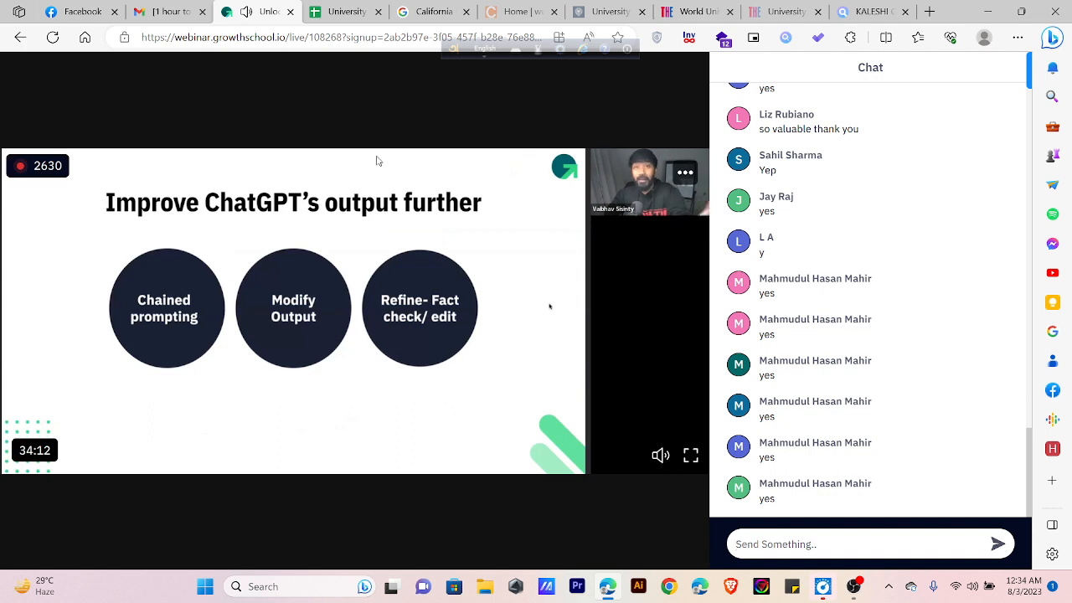
pyautogui.click(691, 455)
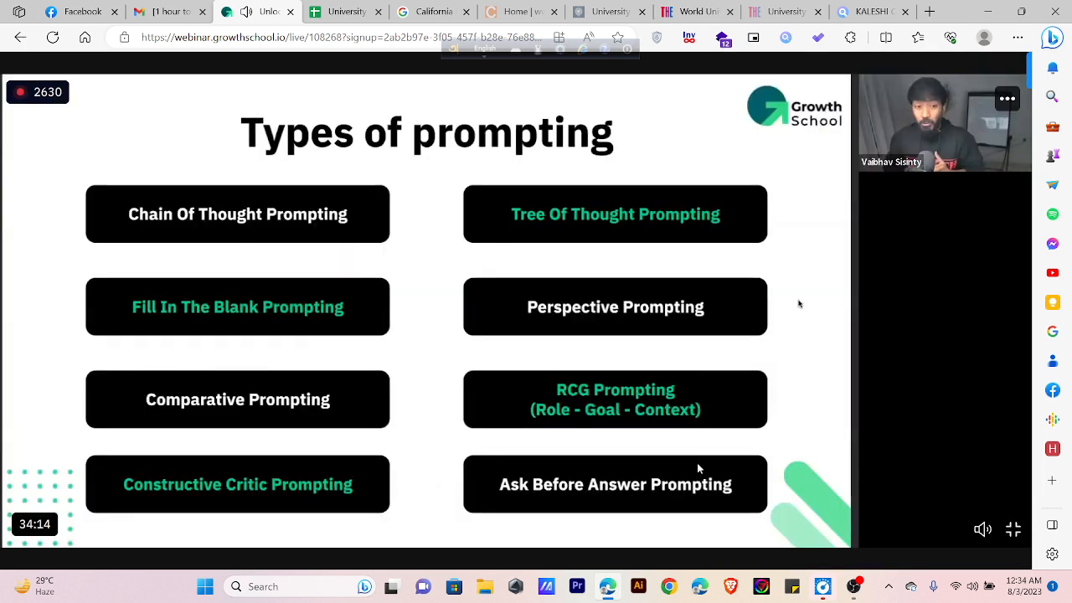
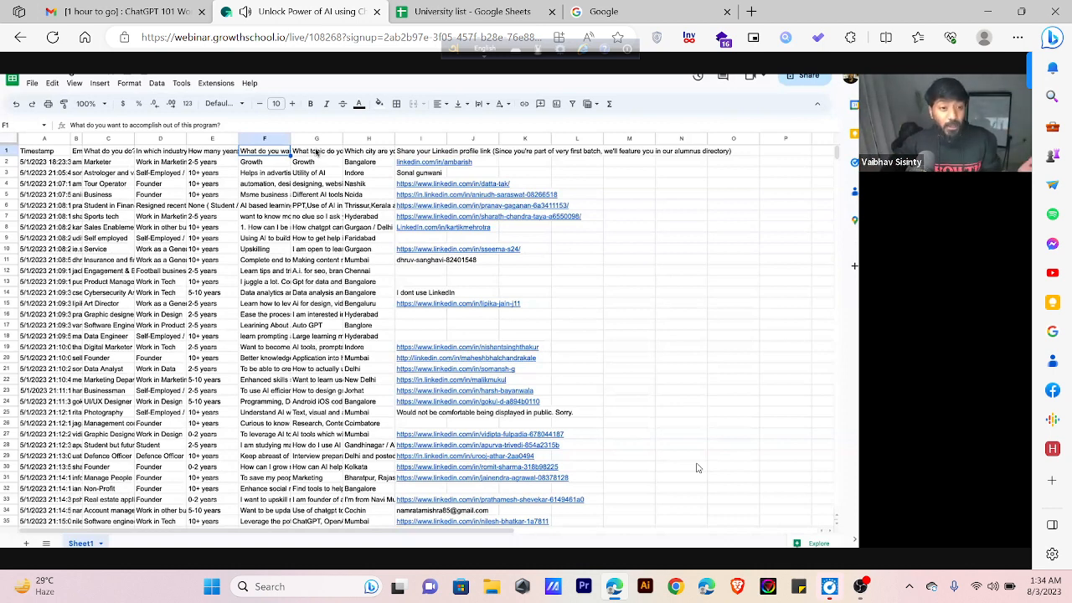
pyautogui.click(317, 151)
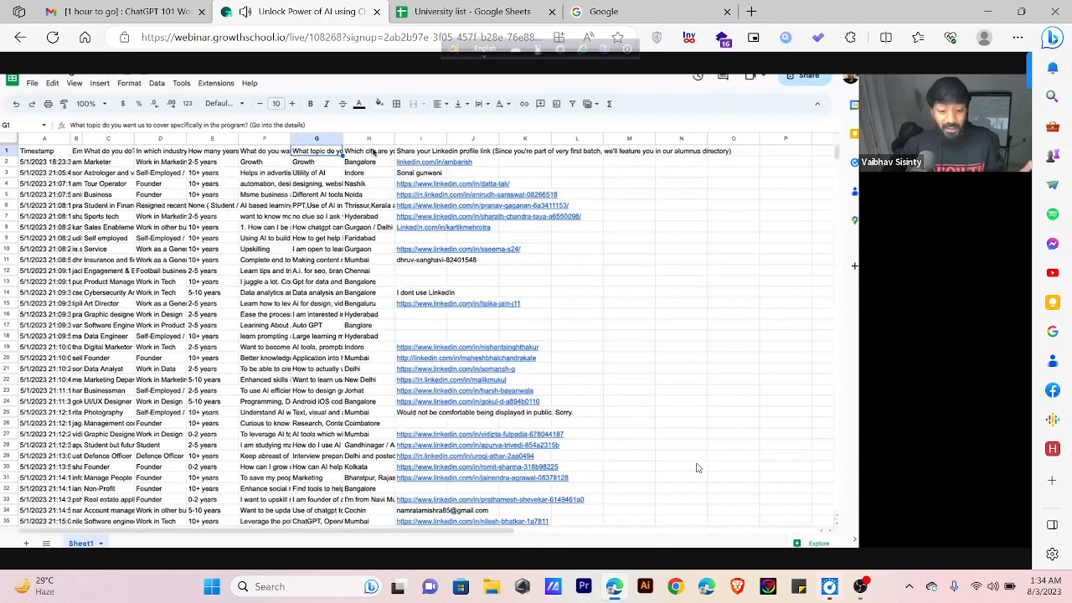
pyautogui.click(421, 151)
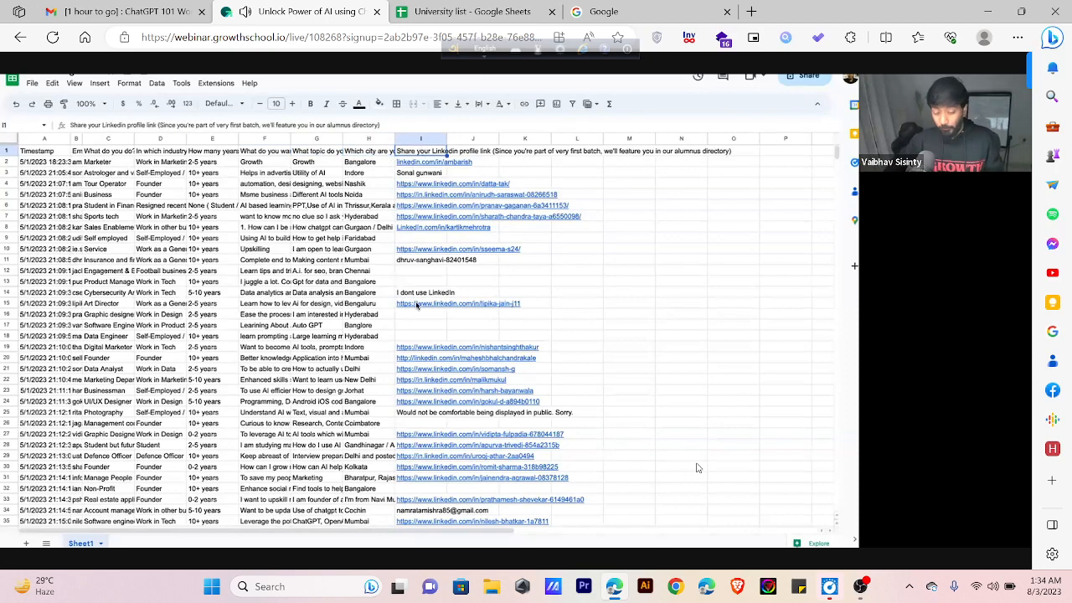
pyautogui.scroll(-20, 359, 308)
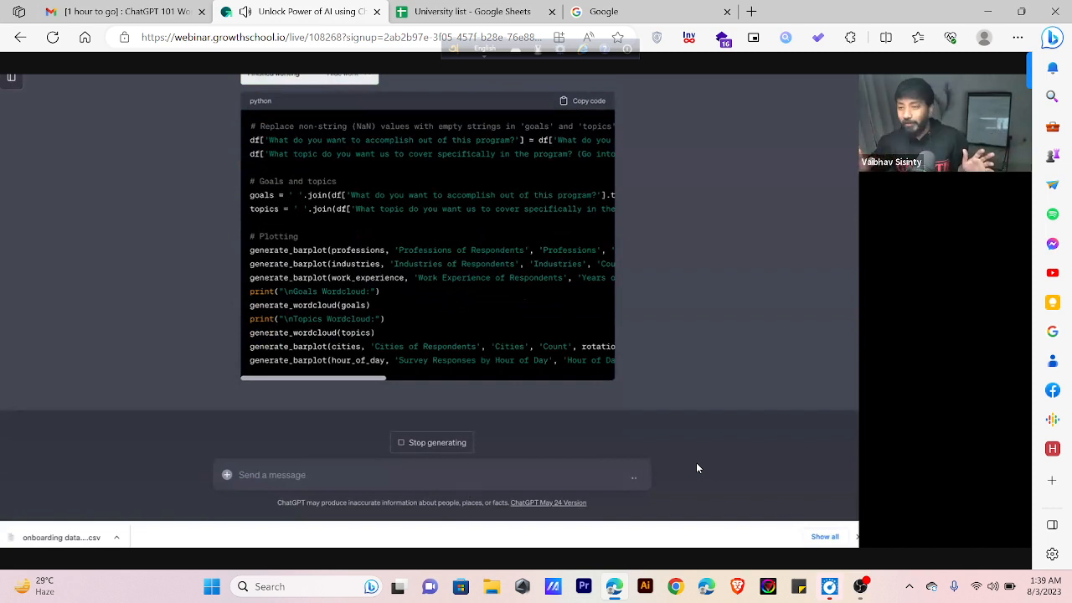
# - Leave the full-screen video, send "No" in the webinar chat, and restore the full-screen view
pyautogui.moveTo(928, 474)
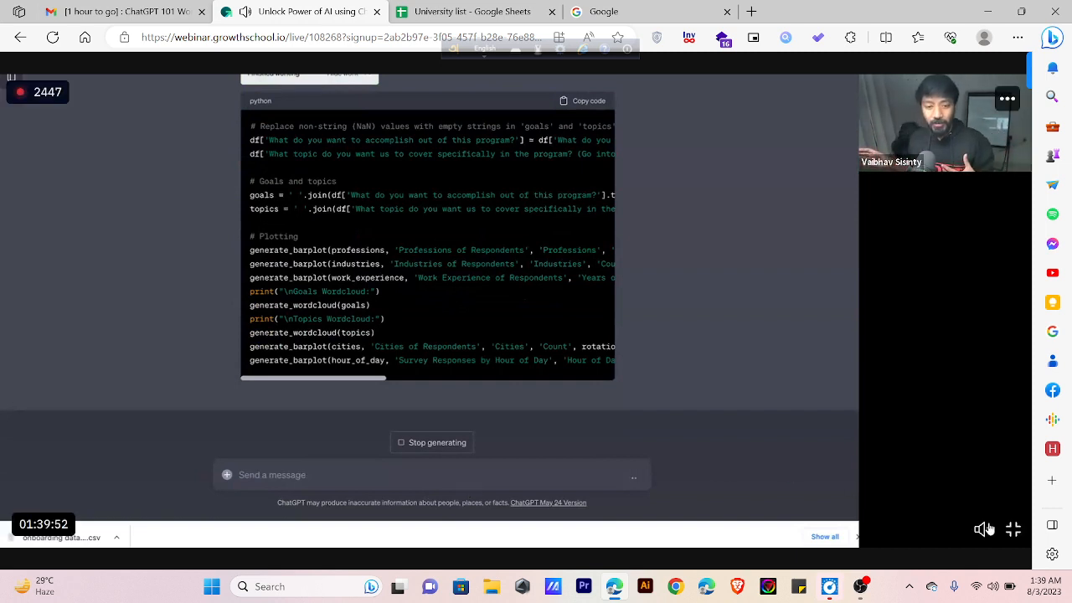
pyautogui.click(1013, 531)
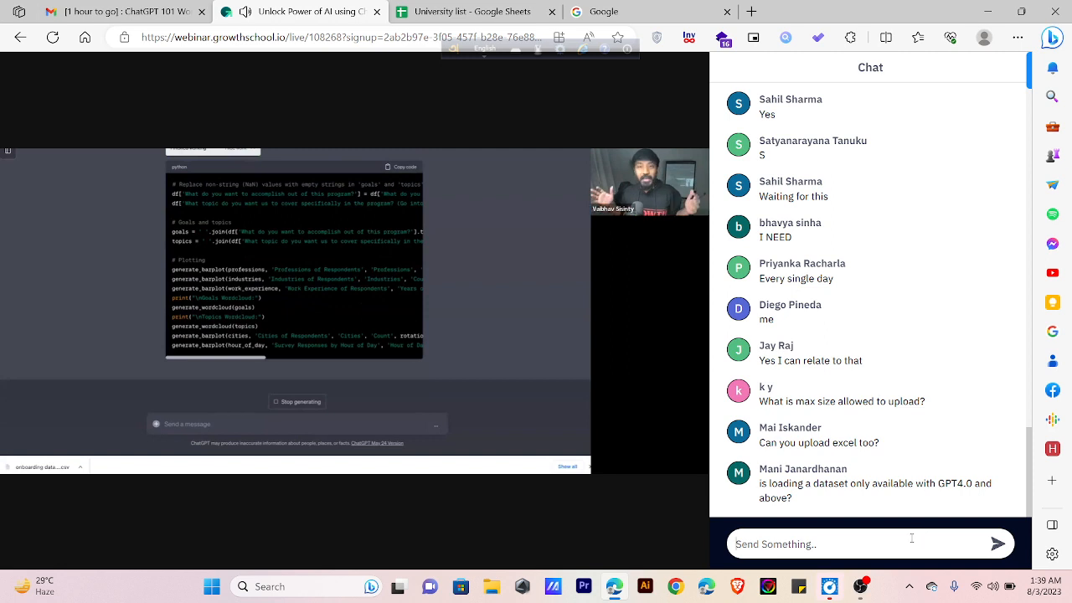
pyautogui.write('No')
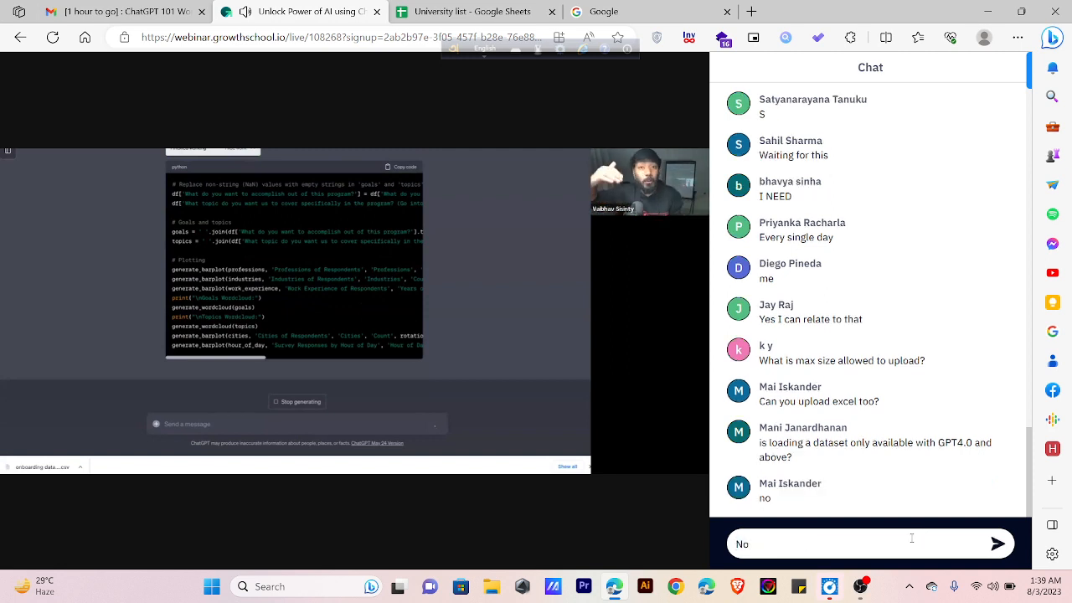
pyautogui.press('Return')
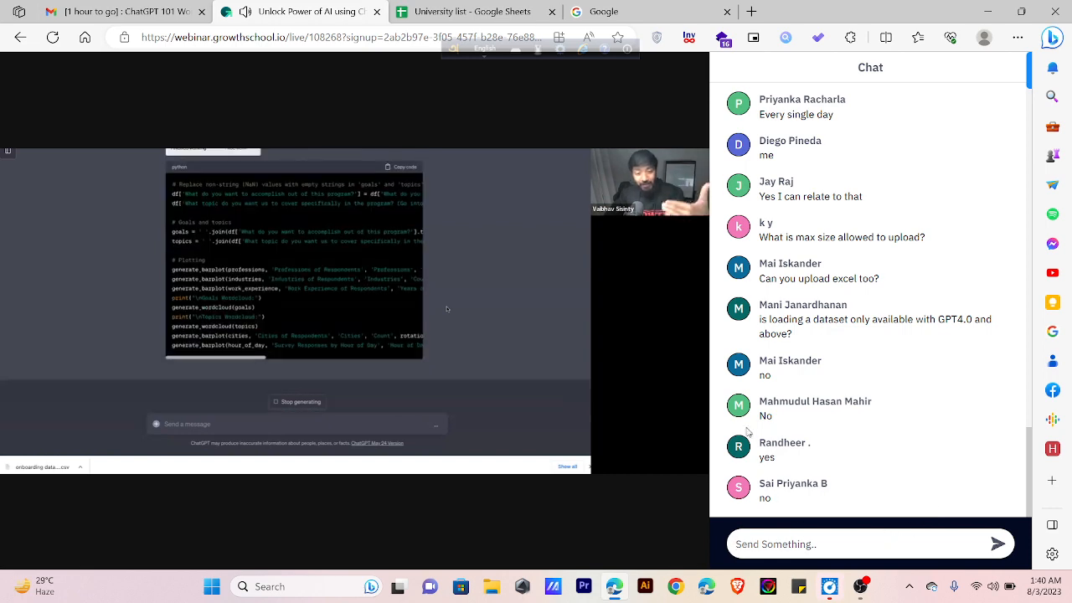
pyautogui.click(690, 459)
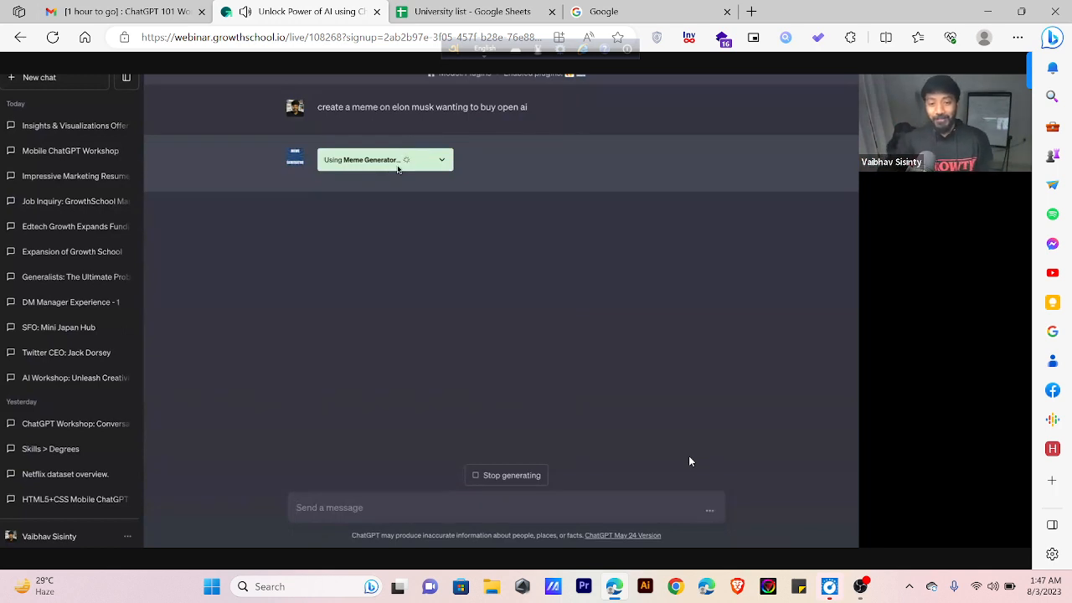
pyautogui.click(442, 161)
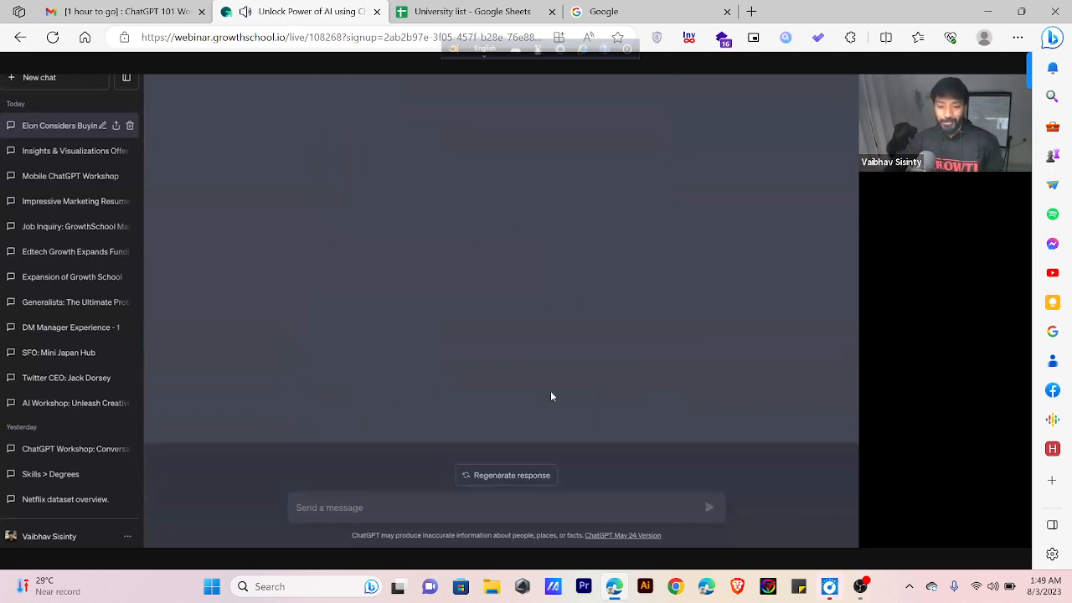
pyautogui.scroll(4, 552, 396)
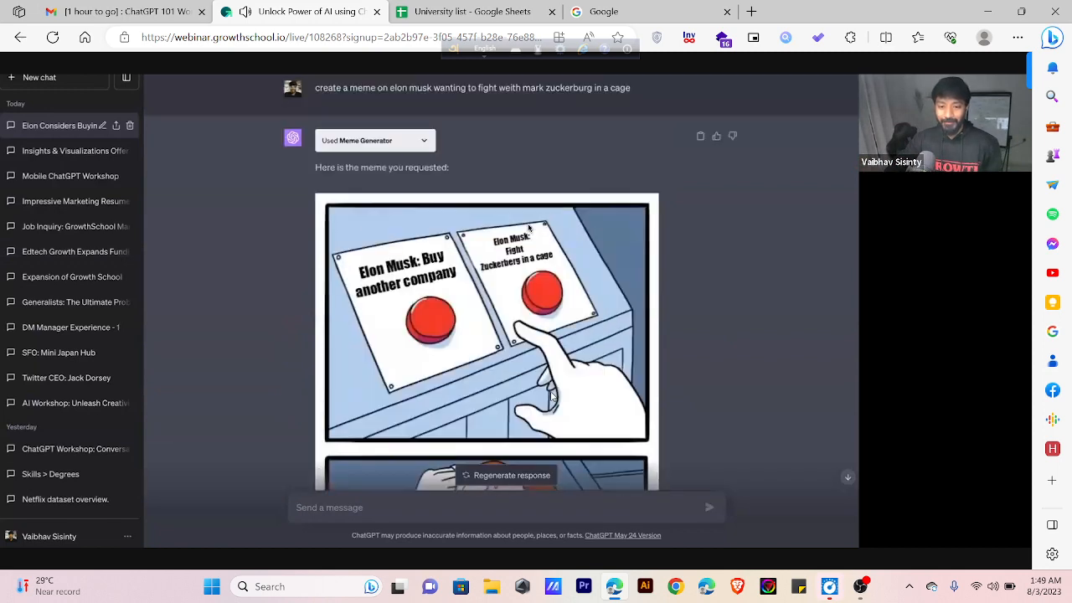
pyautogui.scroll(-2, 552, 396)
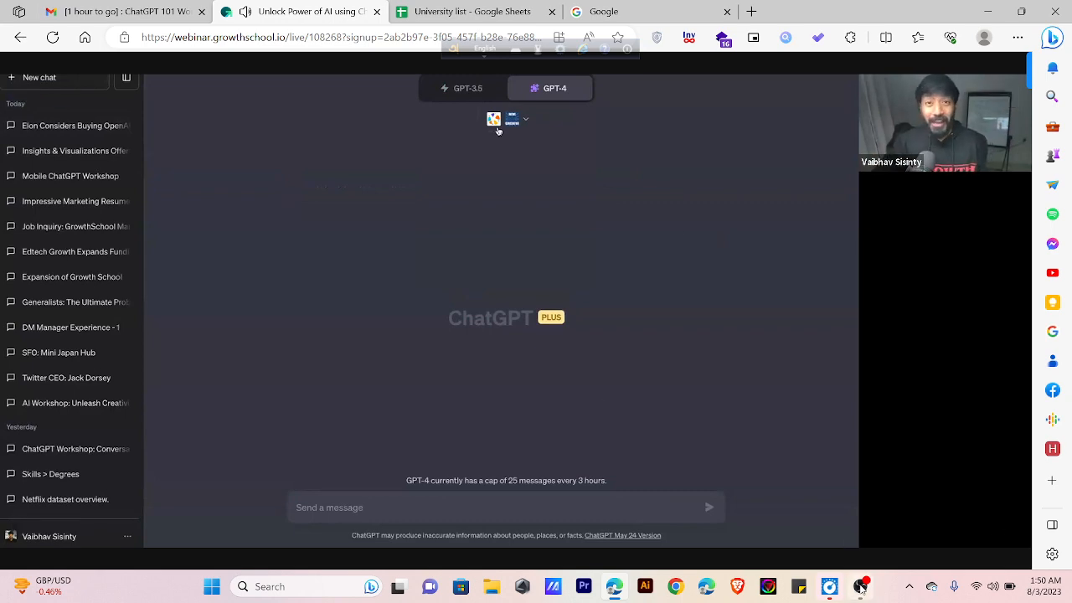
# - Switch to OBS Studio and test the Desktop Audio channel by muting and unmuting it
pyautogui.moveTo(860, 584)
pyautogui.click(859, 554)
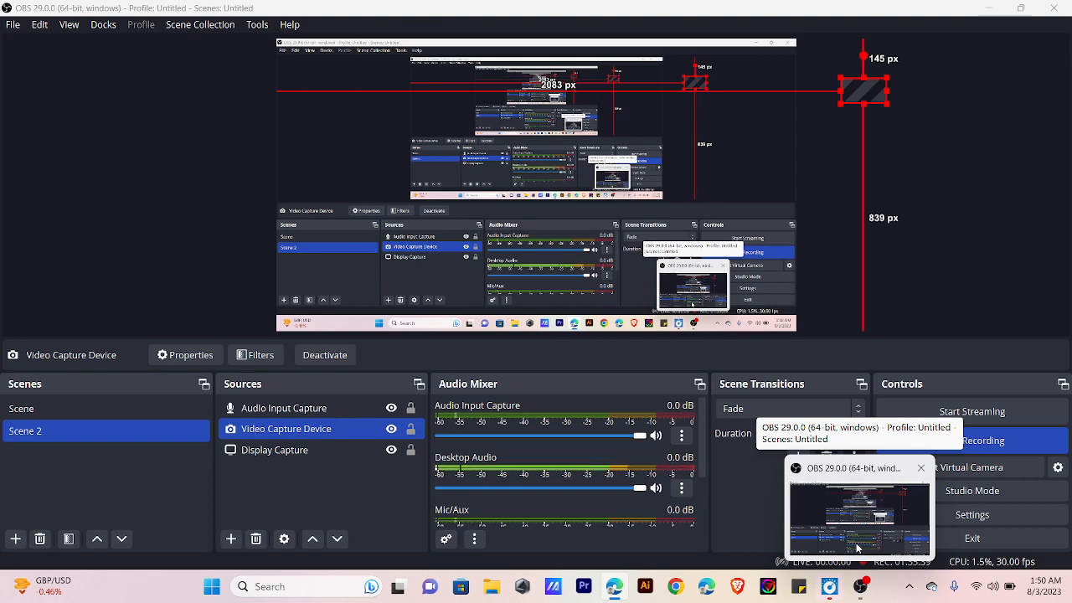
pyautogui.click(706, 583)
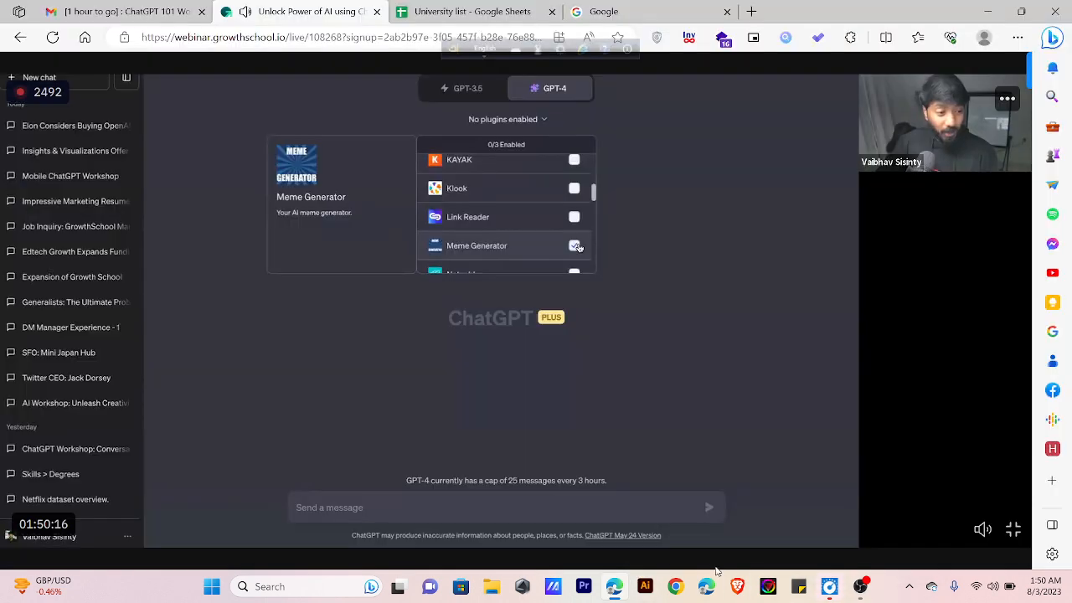
pyautogui.click(863, 593)
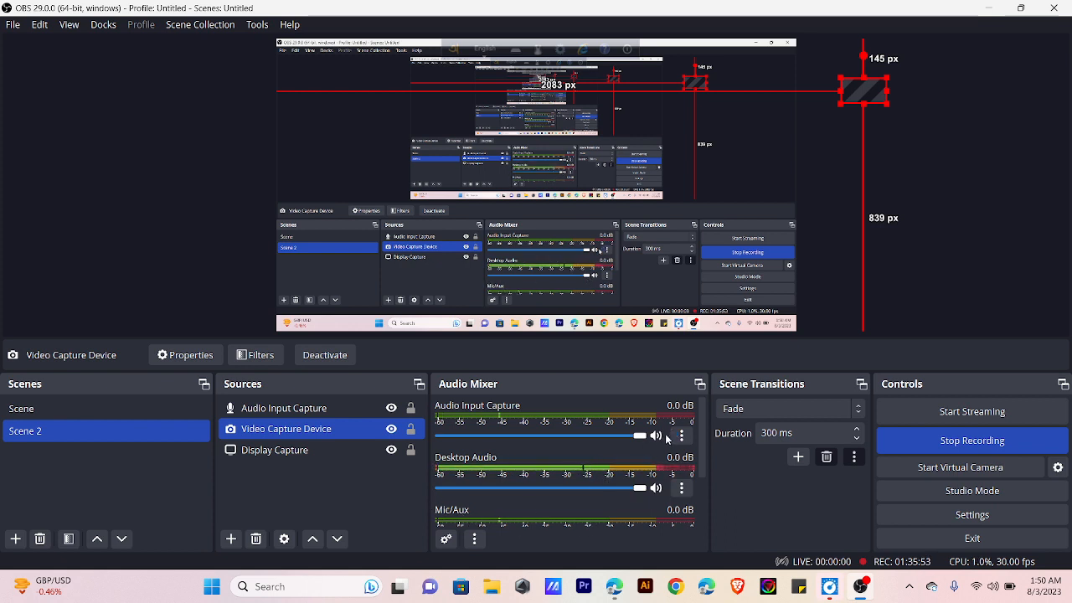
pyautogui.click(682, 494)
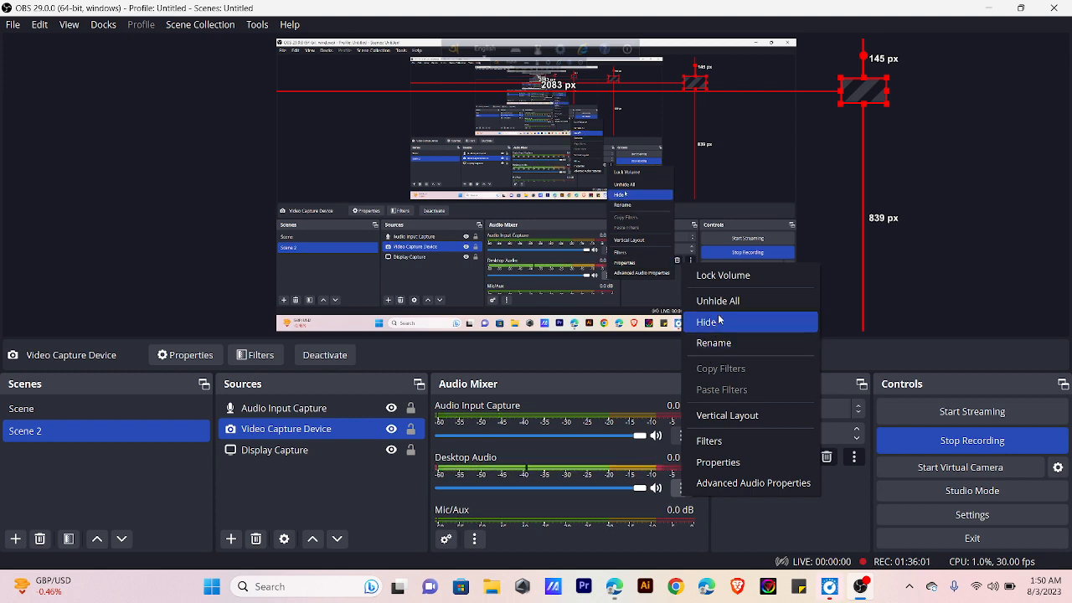
pyautogui.click(656, 488)
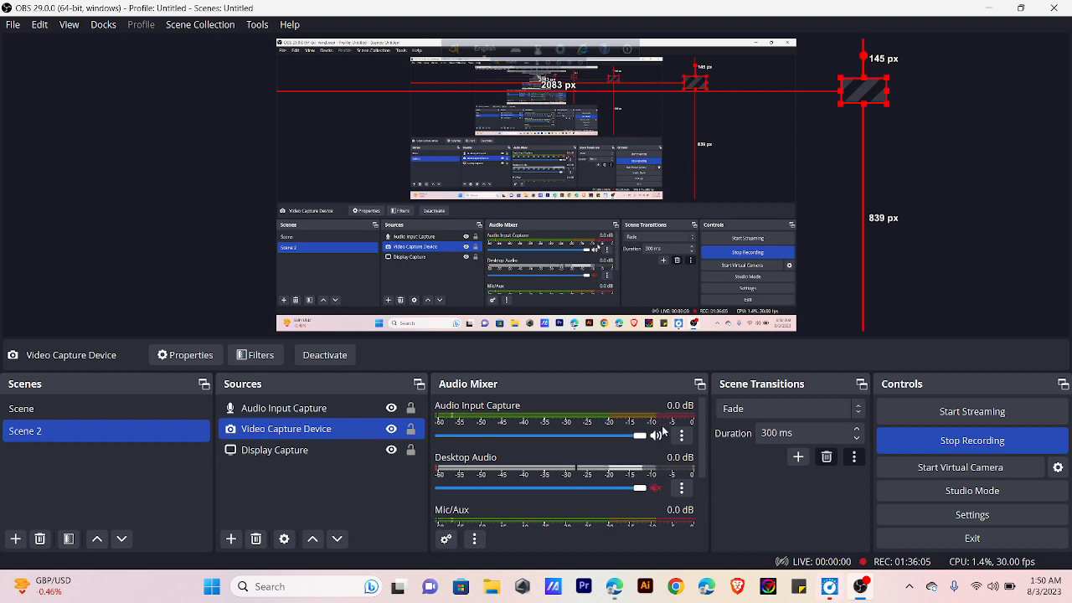
pyautogui.click(656, 488)
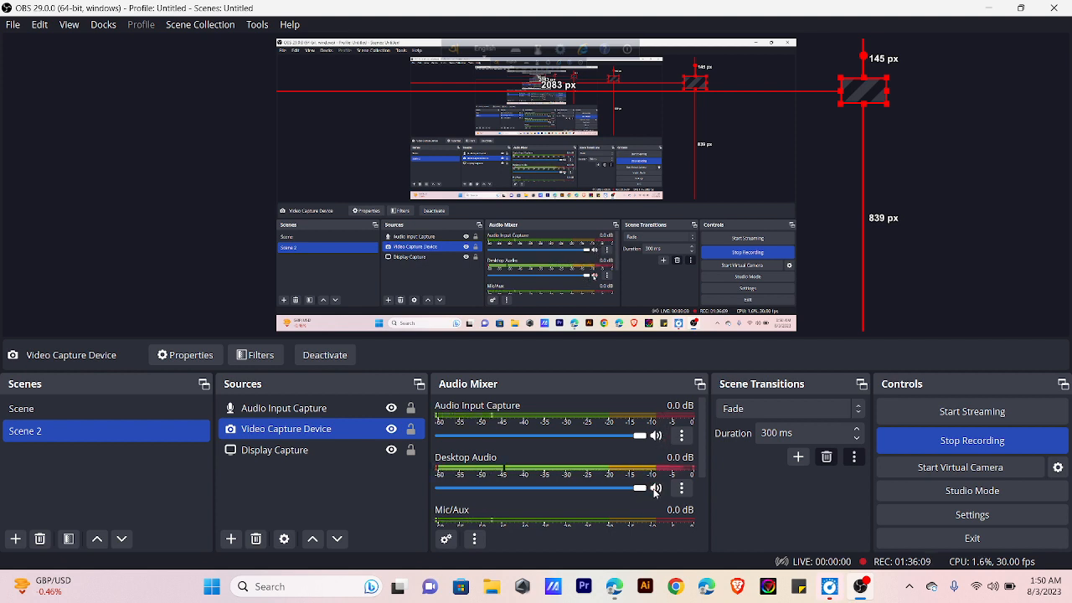
# - Mute and unmute the Desktop Audio channel once more, and minimize OBS Studio to return to the webinar
pyautogui.click(658, 487)
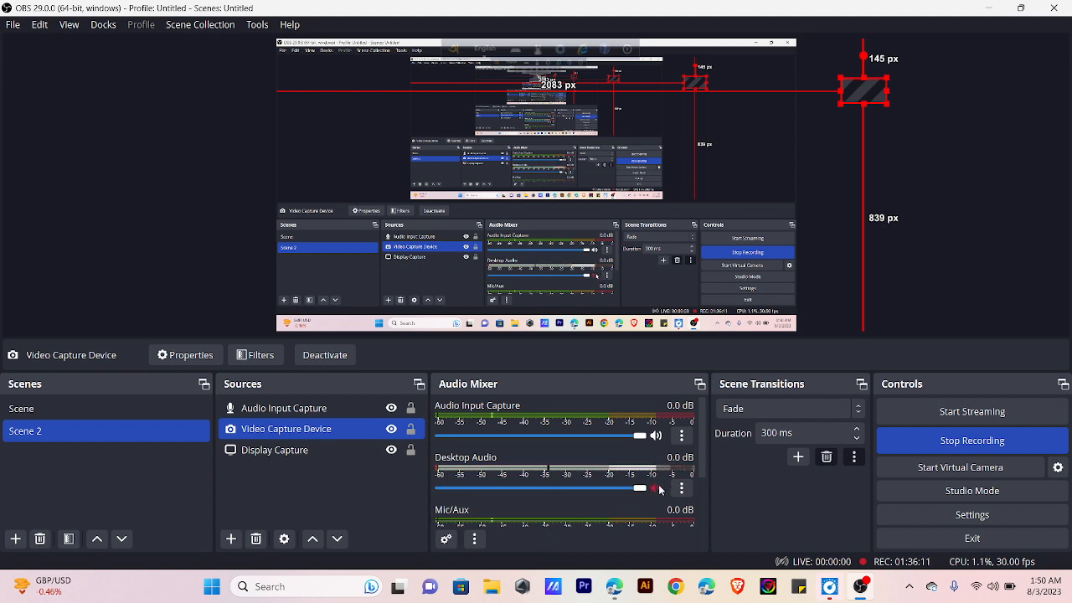
pyautogui.click(658, 488)
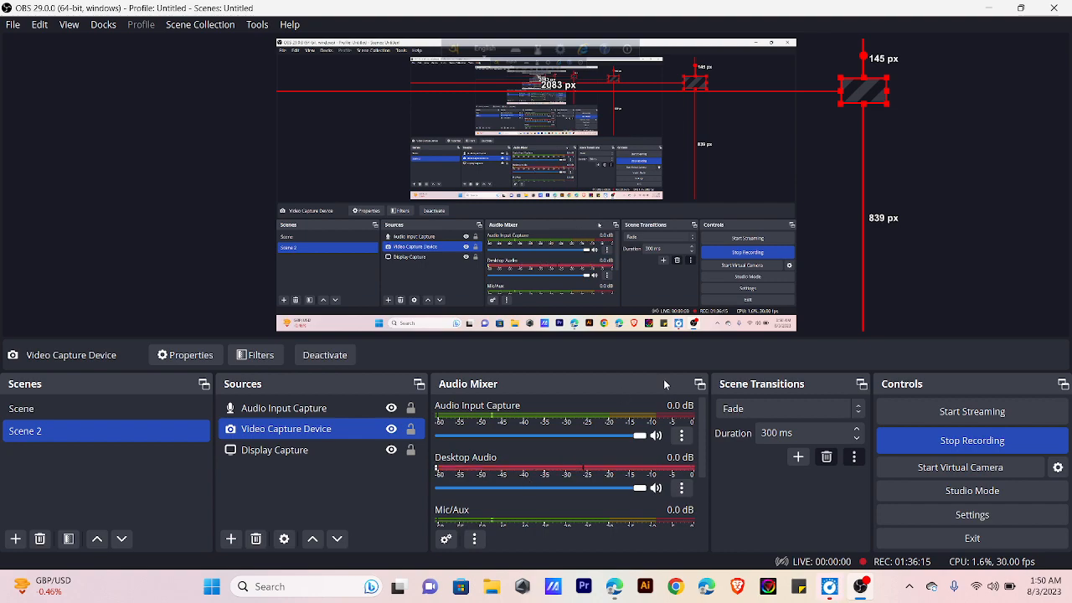
pyautogui.click(994, 7)
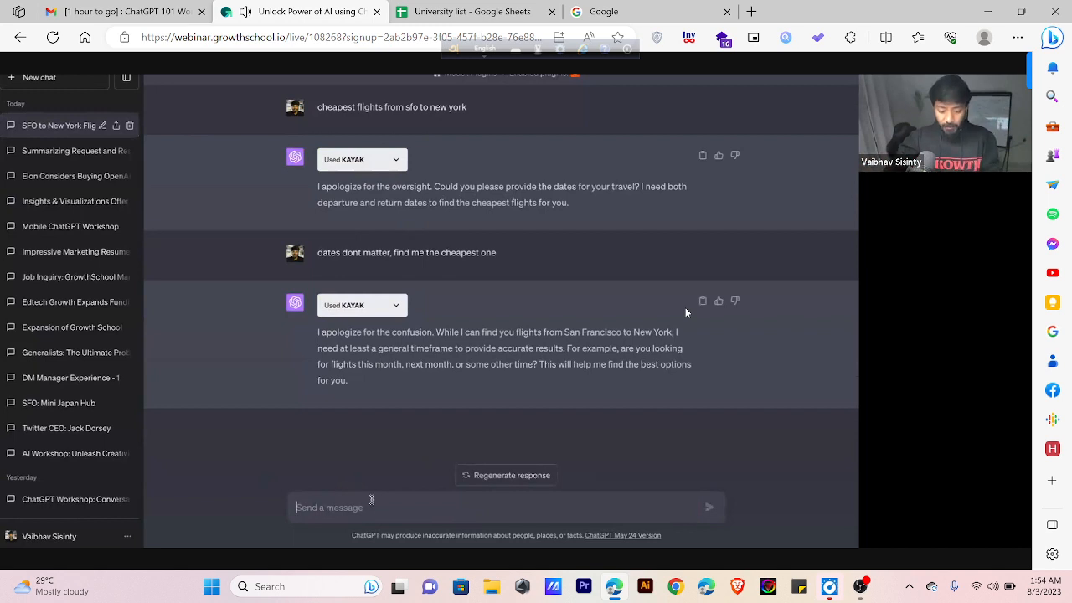
# - Answer ChatGPT's request for flight dates with "this month", followed by a second message asking "next month?"
pyautogui.write('this month')
pyautogui.press('Return')
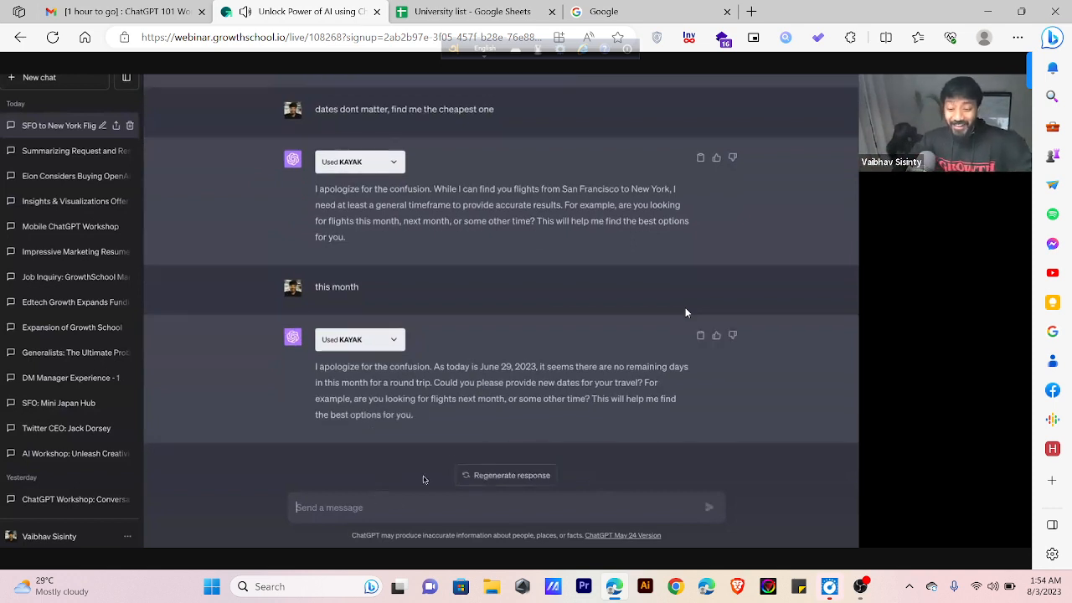
pyautogui.write('next')
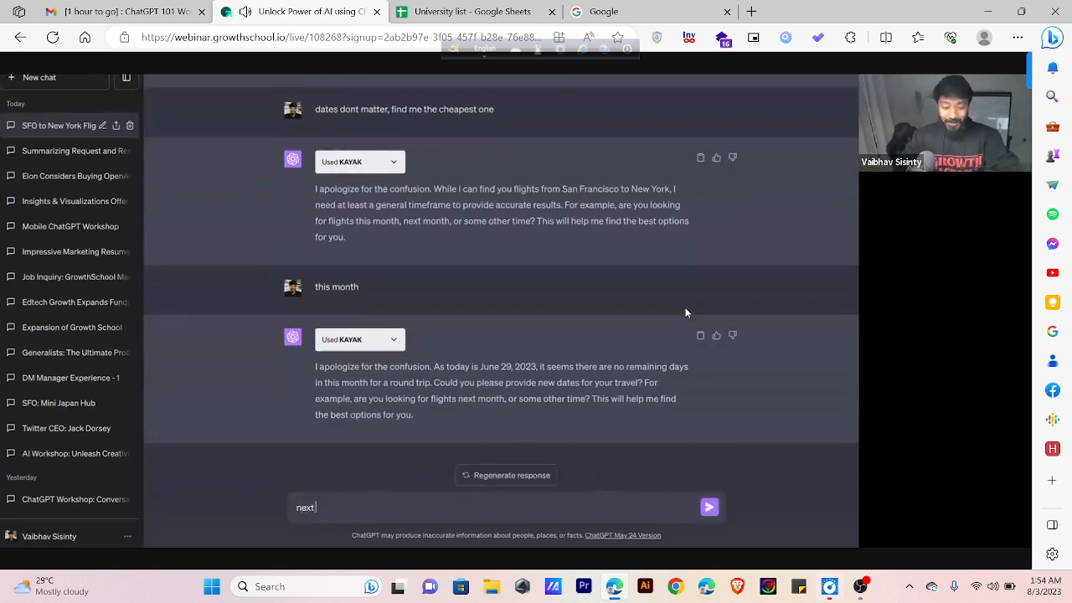
pyautogui.write(' month?')
pyautogui.press('Return')
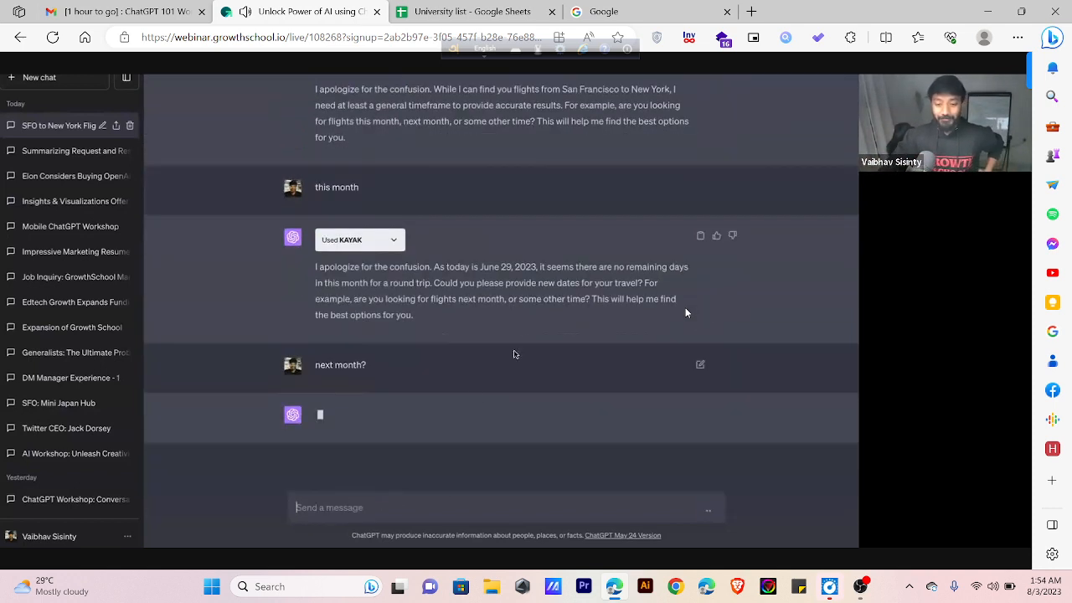
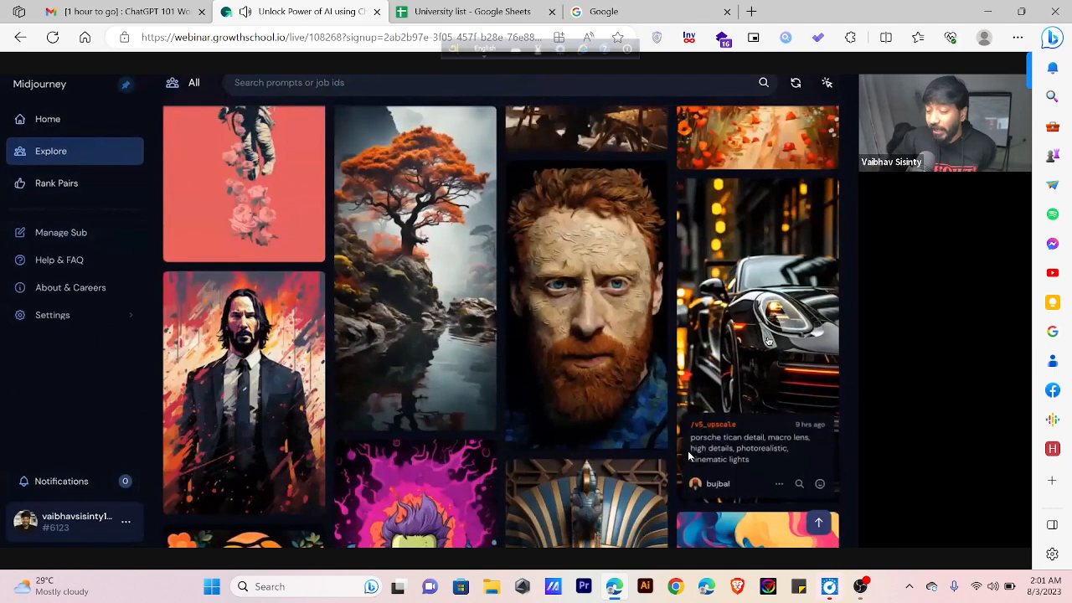
# - Browse the community images in Midjourney's Explore gallery
pyautogui.scroll(-8, 689, 457)
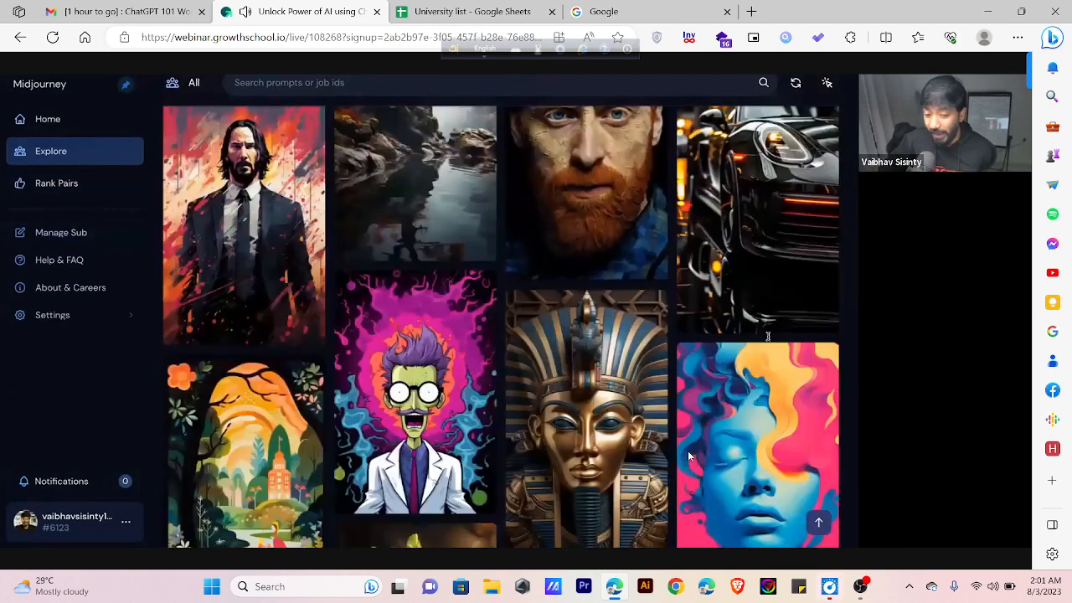
pyautogui.scroll(-15, 688, 456)
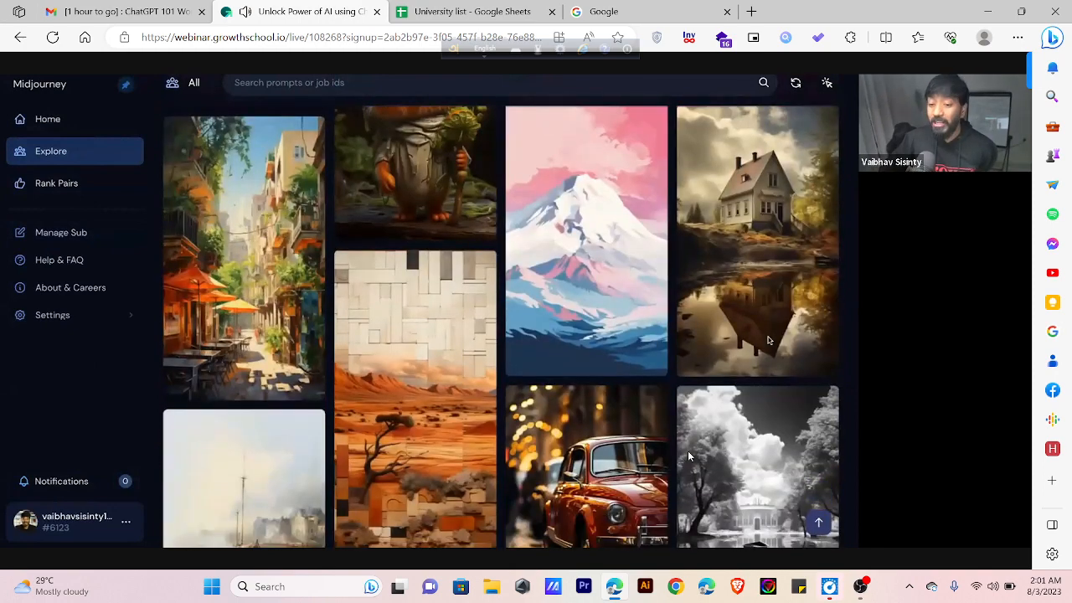
pyautogui.scroll(-15, 688, 456)
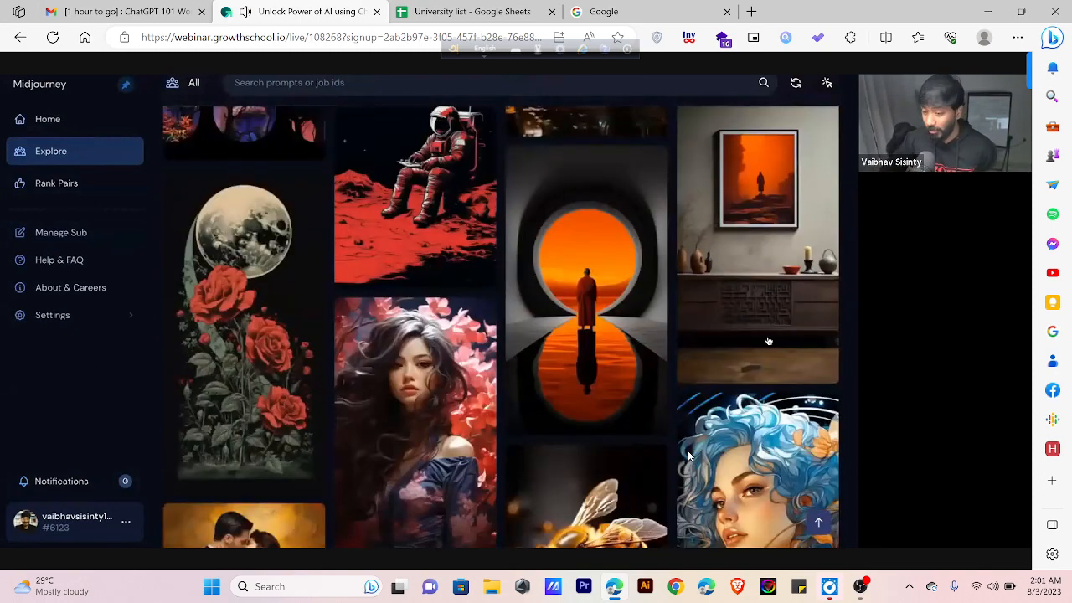
pyautogui.scroll(-15, 689, 457)
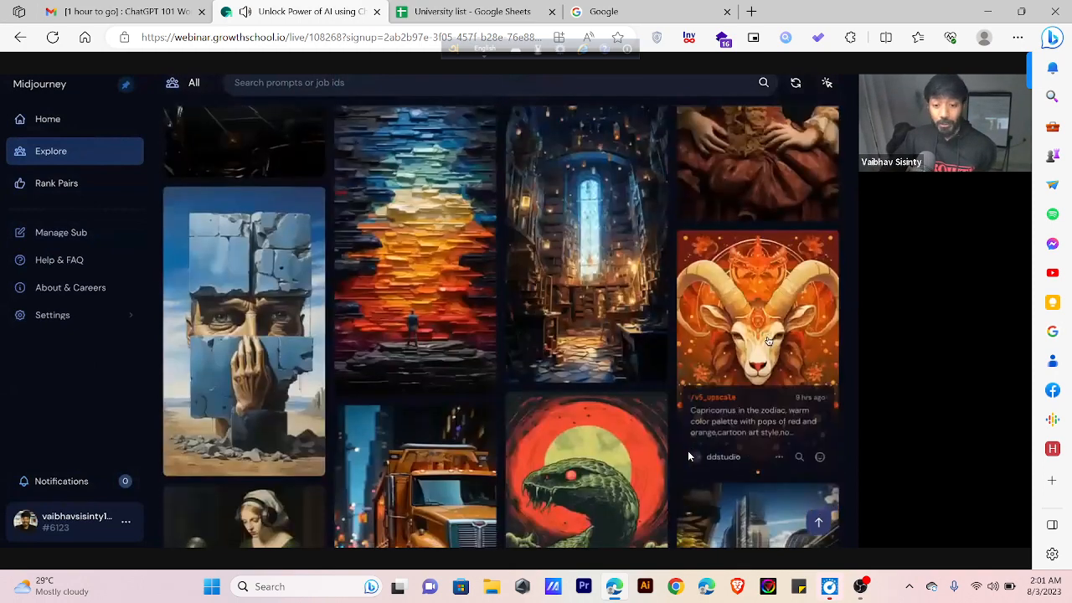
pyautogui.scroll(-3, 688, 456)
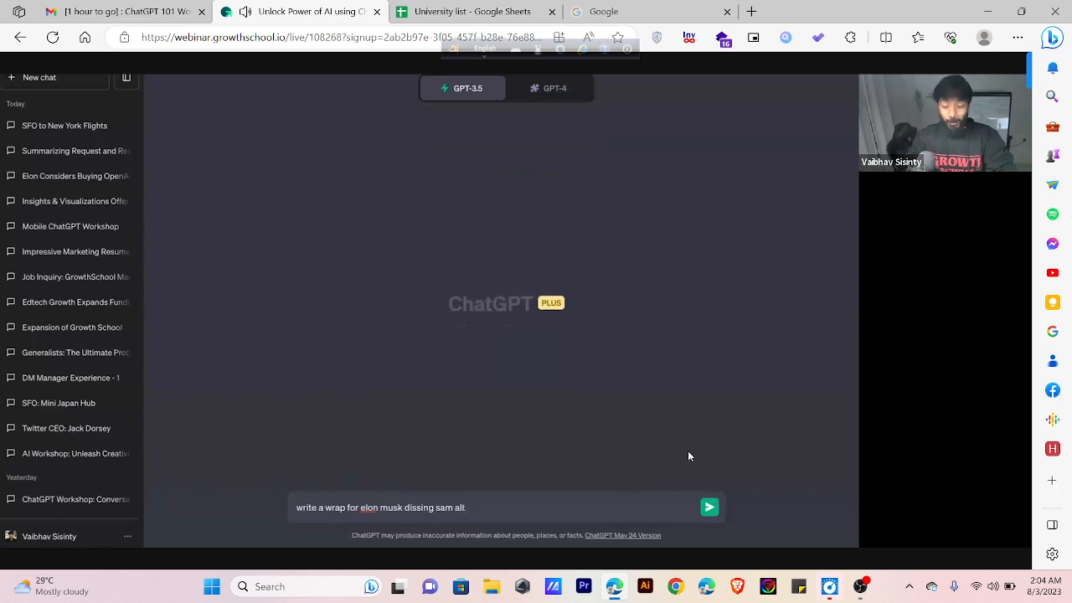
# - Complete the ChatGPT prompt about Elon Musk dissing Sam Altman with "for creating open ai and not letting him being part of it"
pyautogui.write('tman')
pyautogui.write('man')
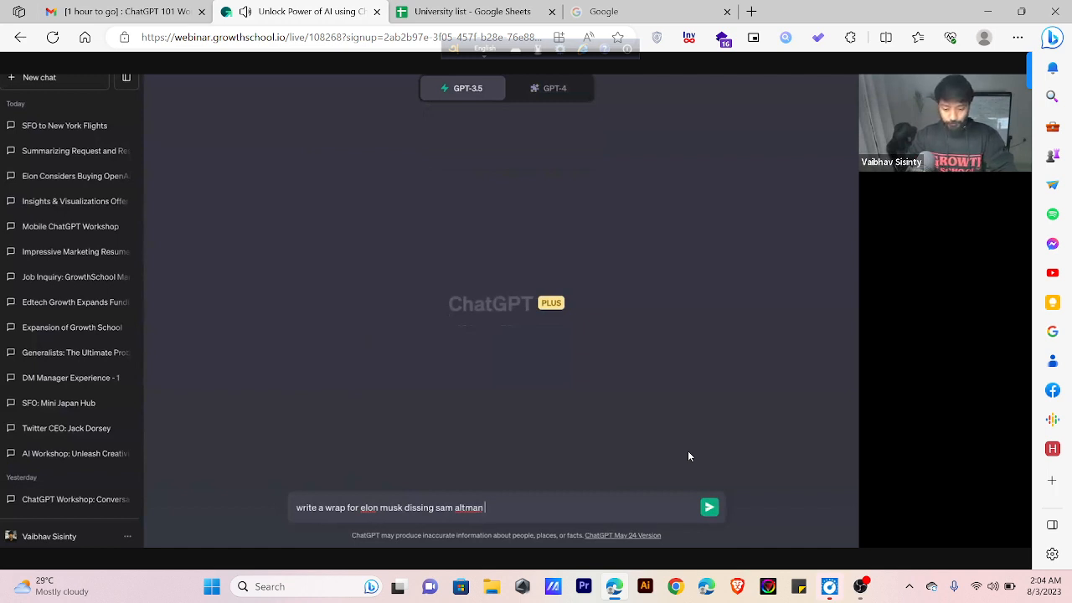
pyautogui.write('for creat')
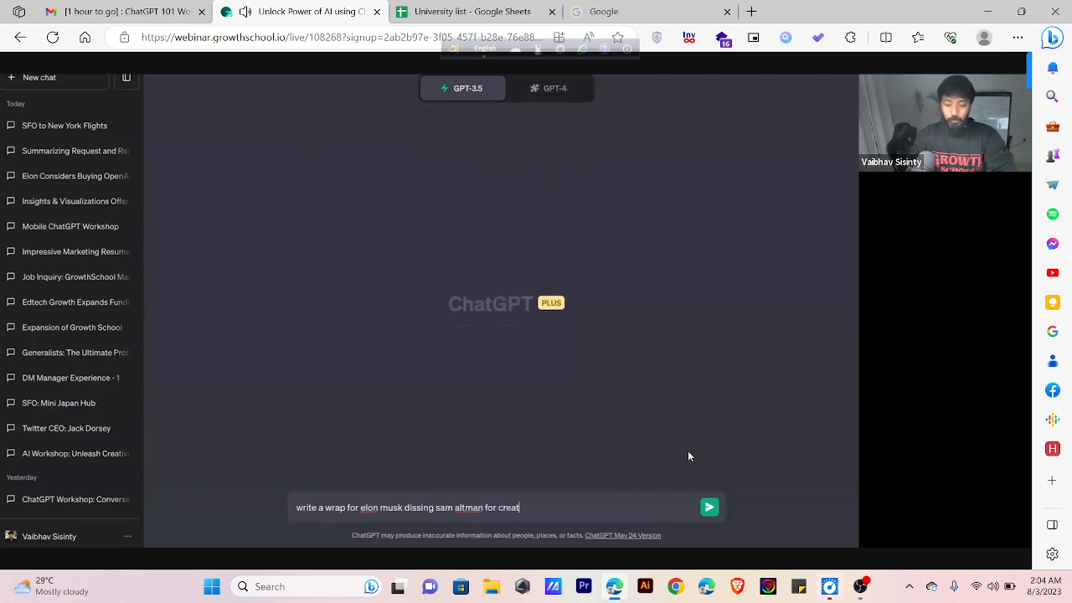
pyautogui.write('ing open ai and')
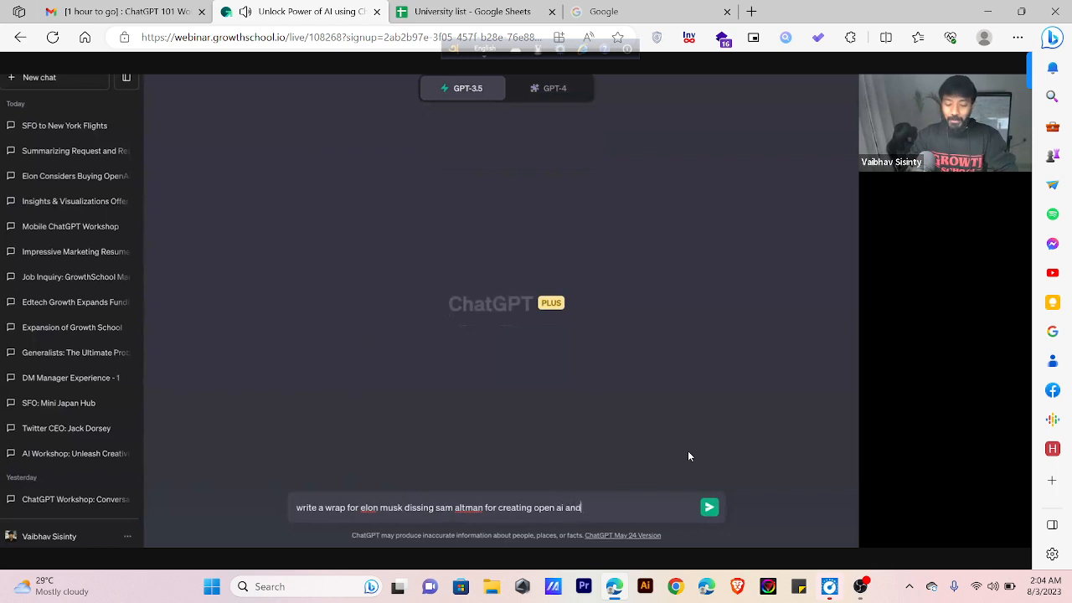
pyautogui.write(' not letting h')
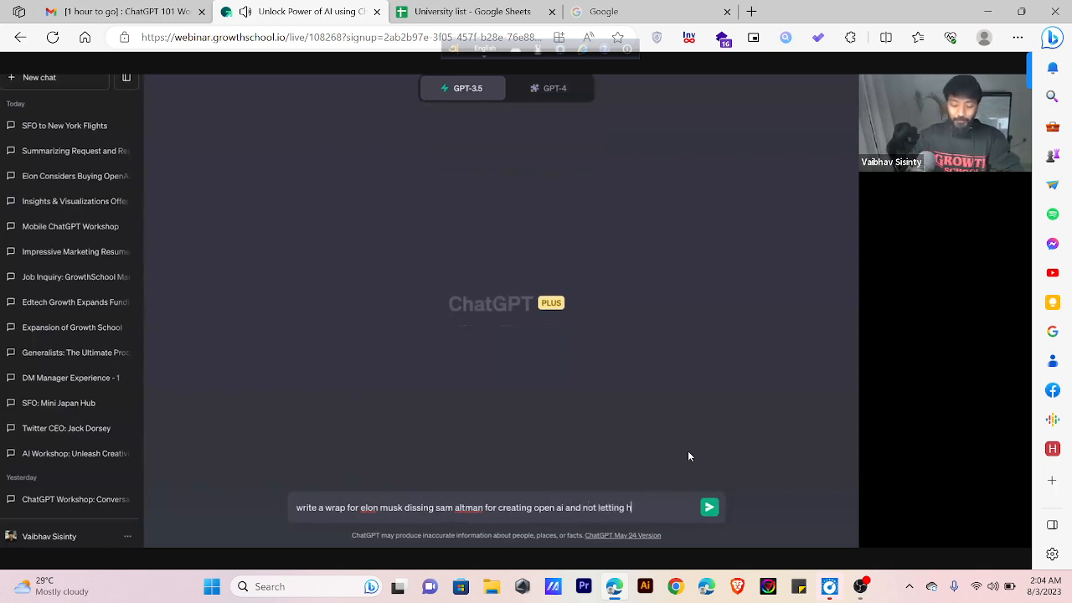
pyautogui.write('im being part')
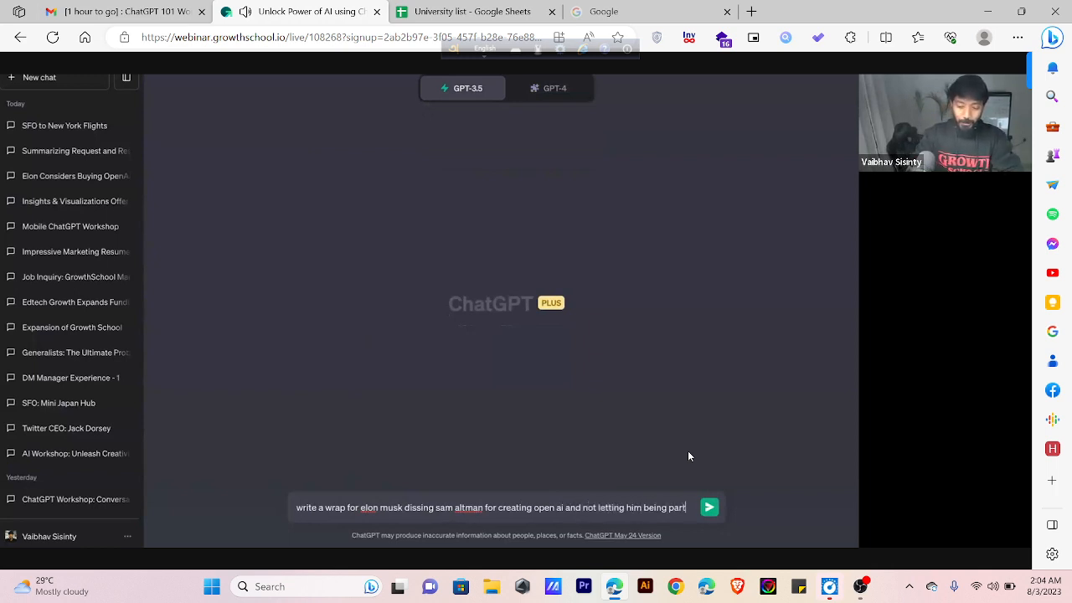
pyautogui.write(' of it')
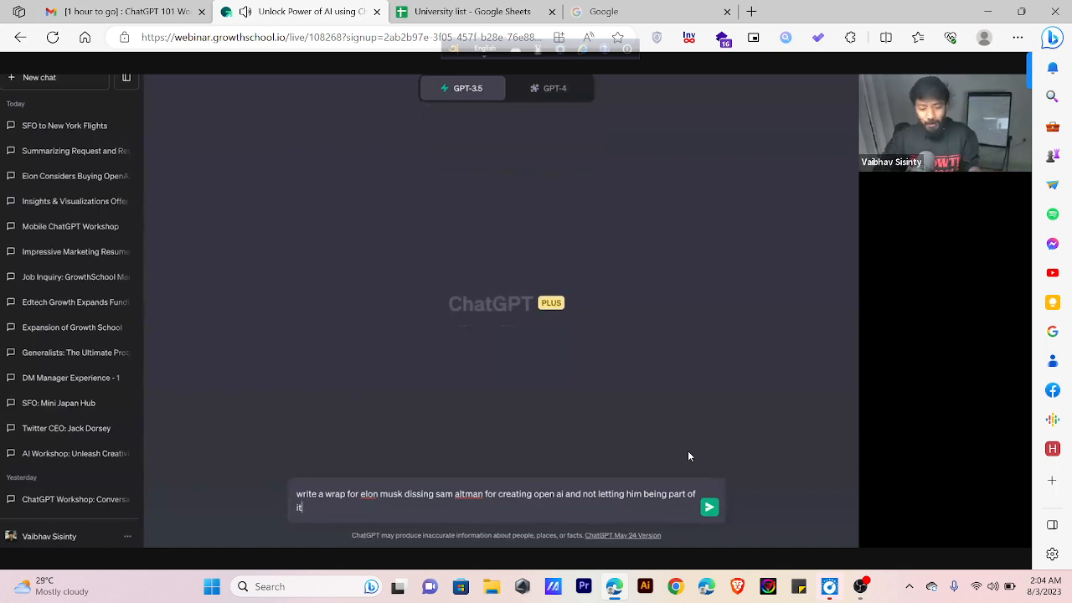
# - Correct "wrap" to "rap" in the prompt, add "song" after it, and send the prompt to ChatGPT
pyautogui.click(333, 493)
pyautogui.press('BackSpace')
pyautogui.click(338, 493)
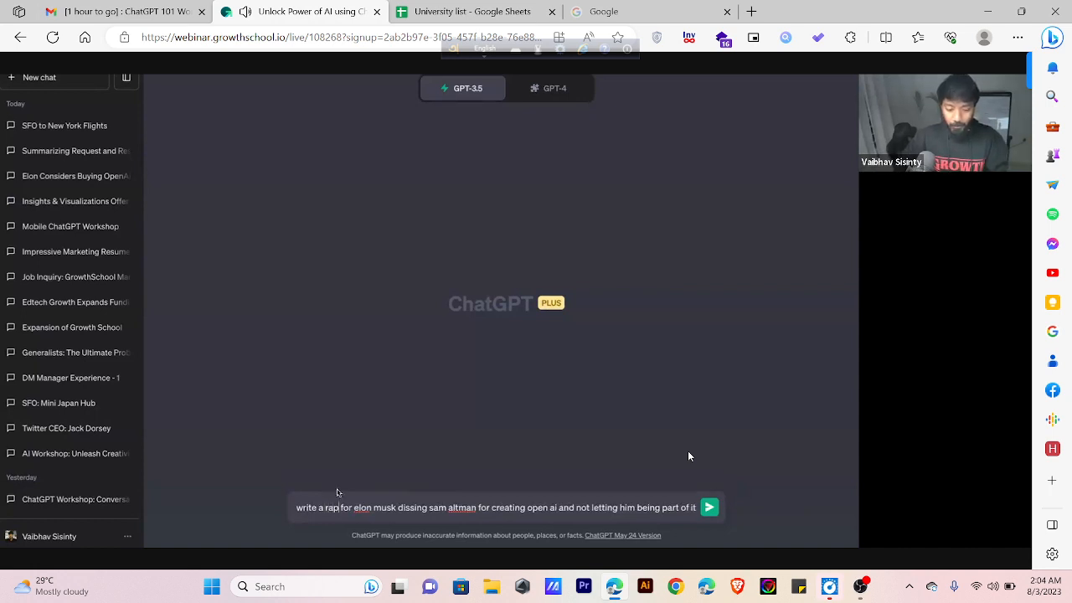
pyautogui.write('song')
pyautogui.press('Return')
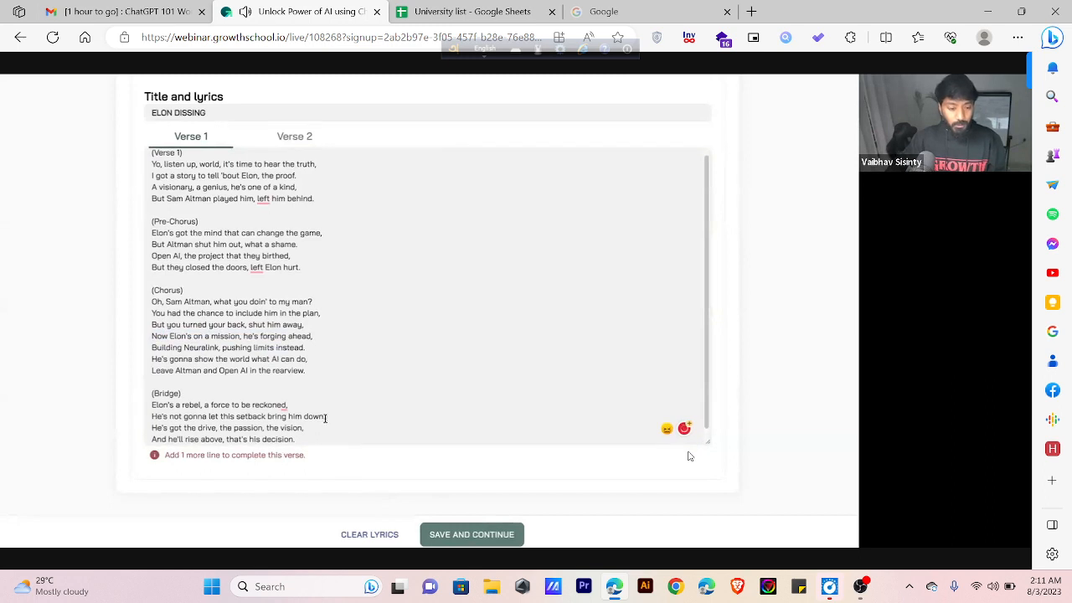
# - Select the Verse 2 lyrics of "ELON DISSING" in Uberduck and start downloading the generated rap video
pyautogui.click(297, 137)
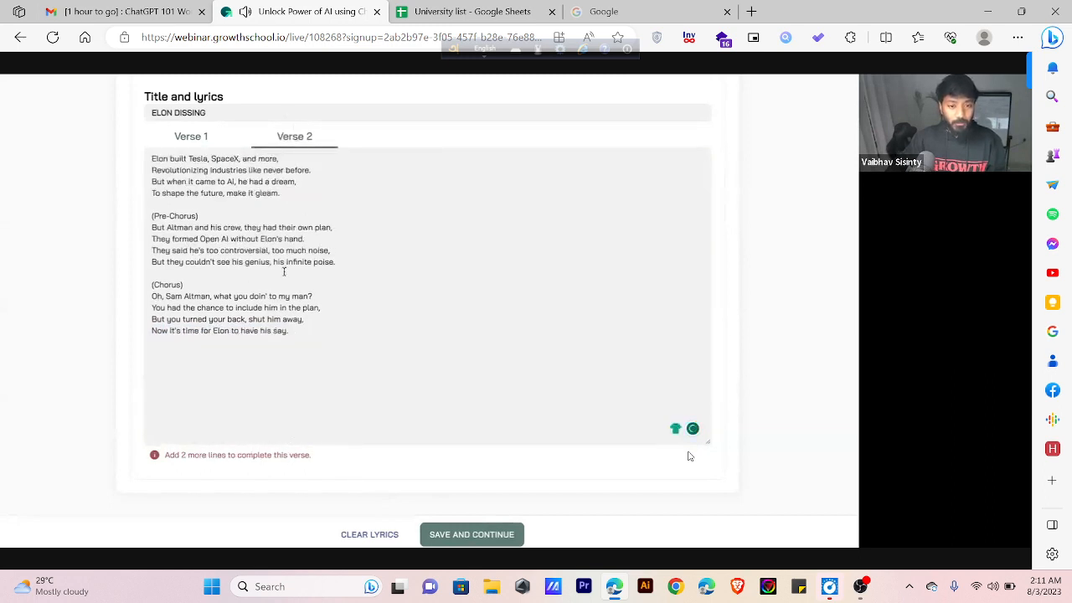
pyautogui.moveTo(310, 320); pyautogui.dragTo(131, 170)
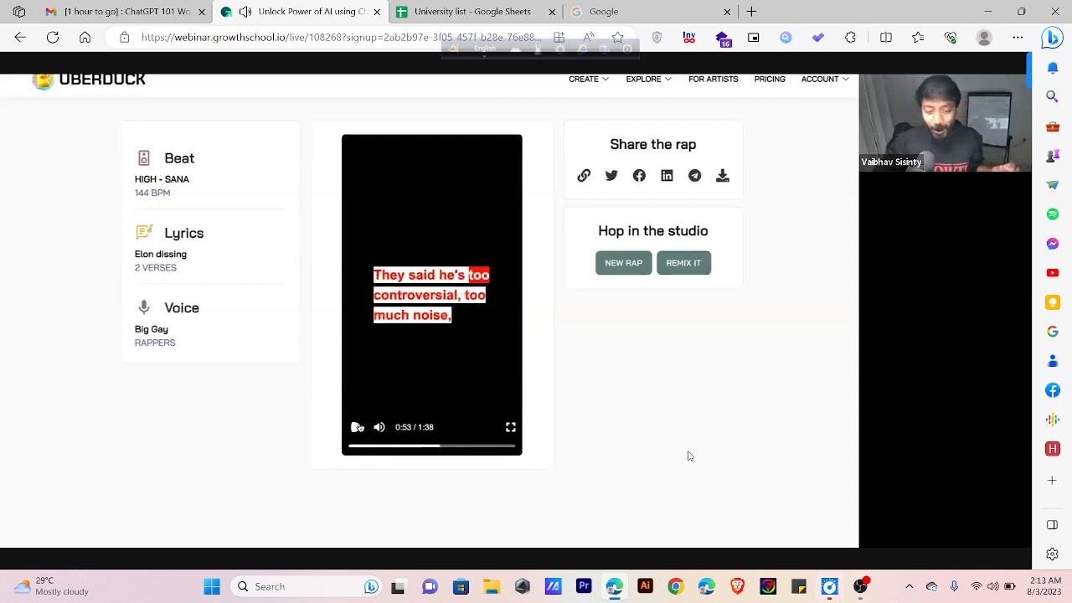
pyautogui.click(725, 176)
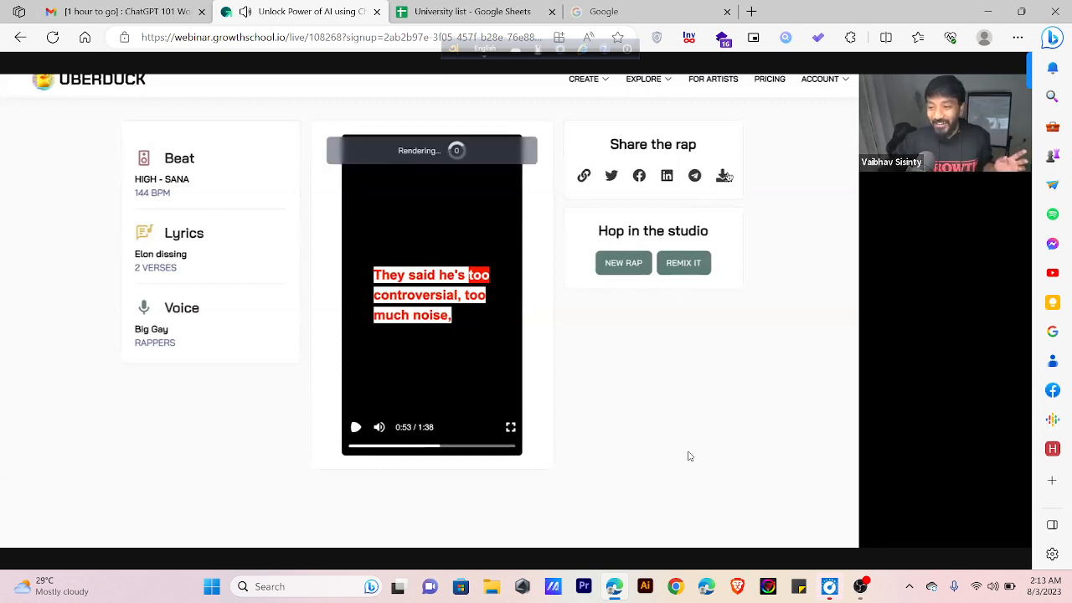